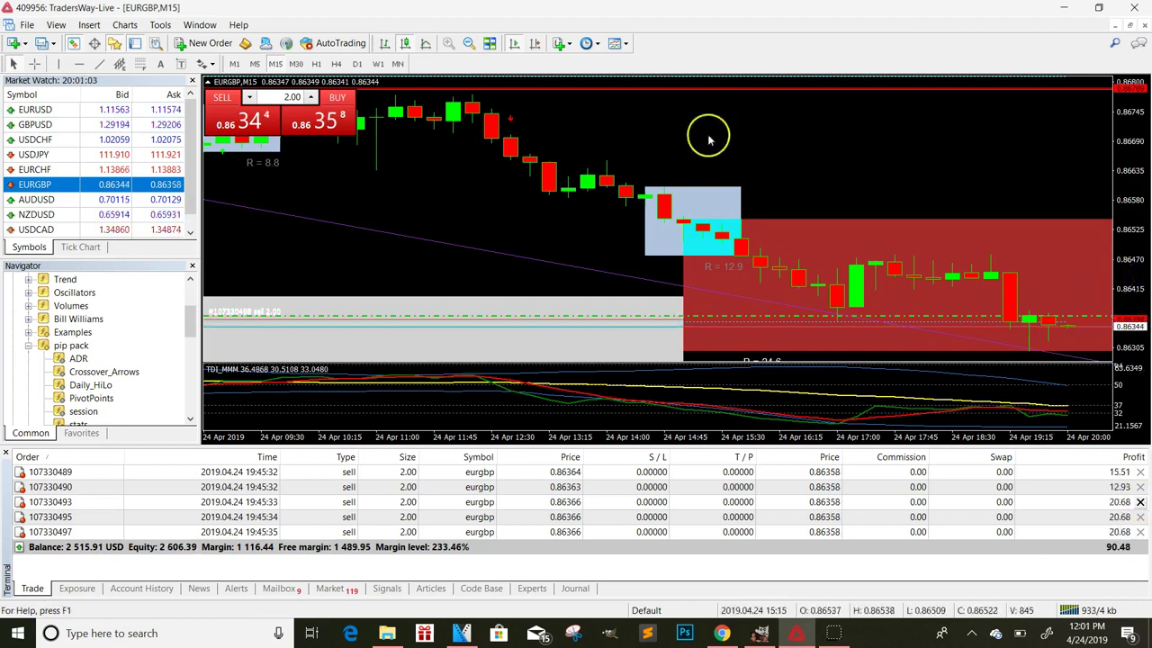
# Step: Zoom the EURGBP M15 chart out two levels to show history back to 22 April
pyautogui.click(469, 43)
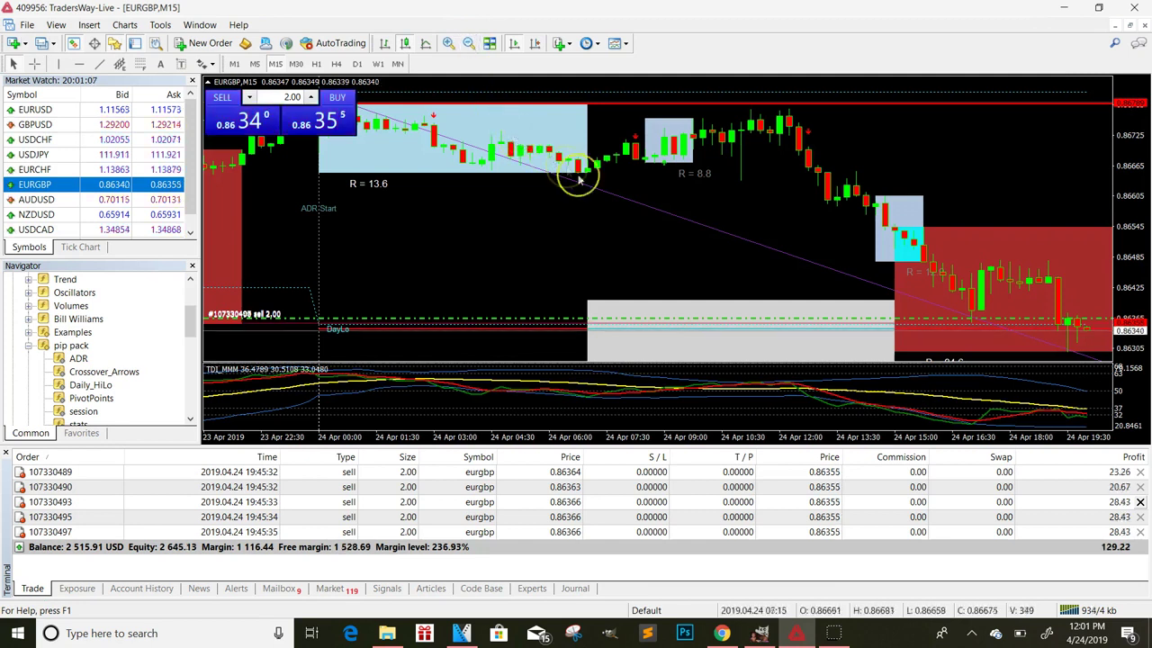
pyautogui.click(469, 43)
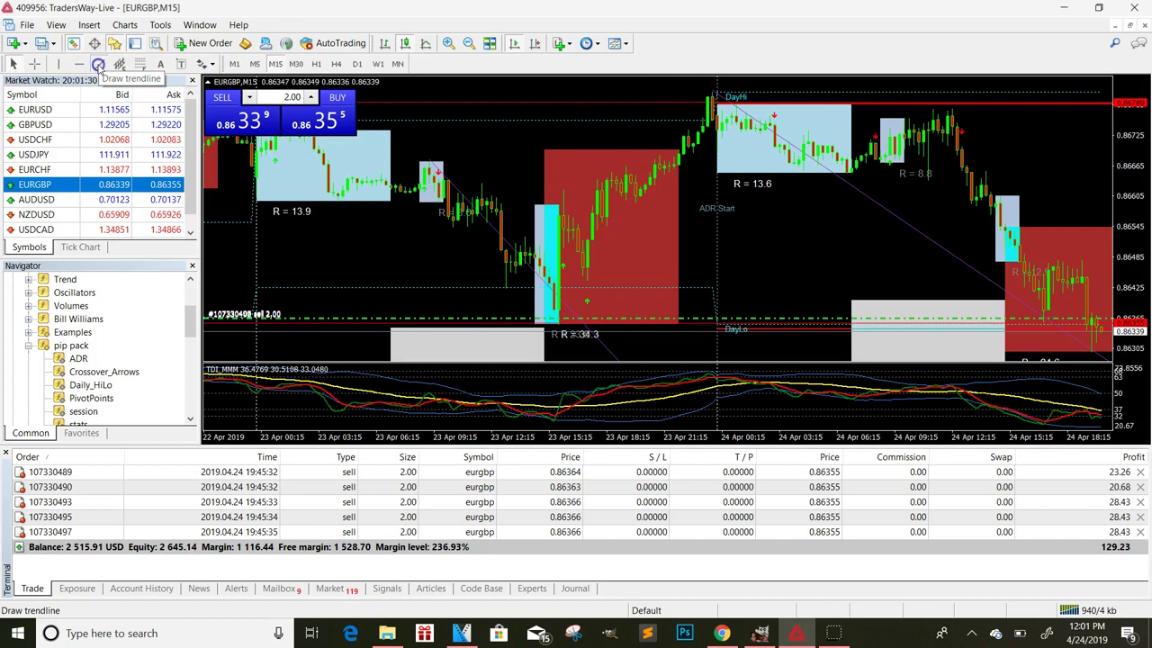
# Step: Select the Trendline tool and zoom in two levels on the latest 24 April candles
pyautogui.click(99, 66)
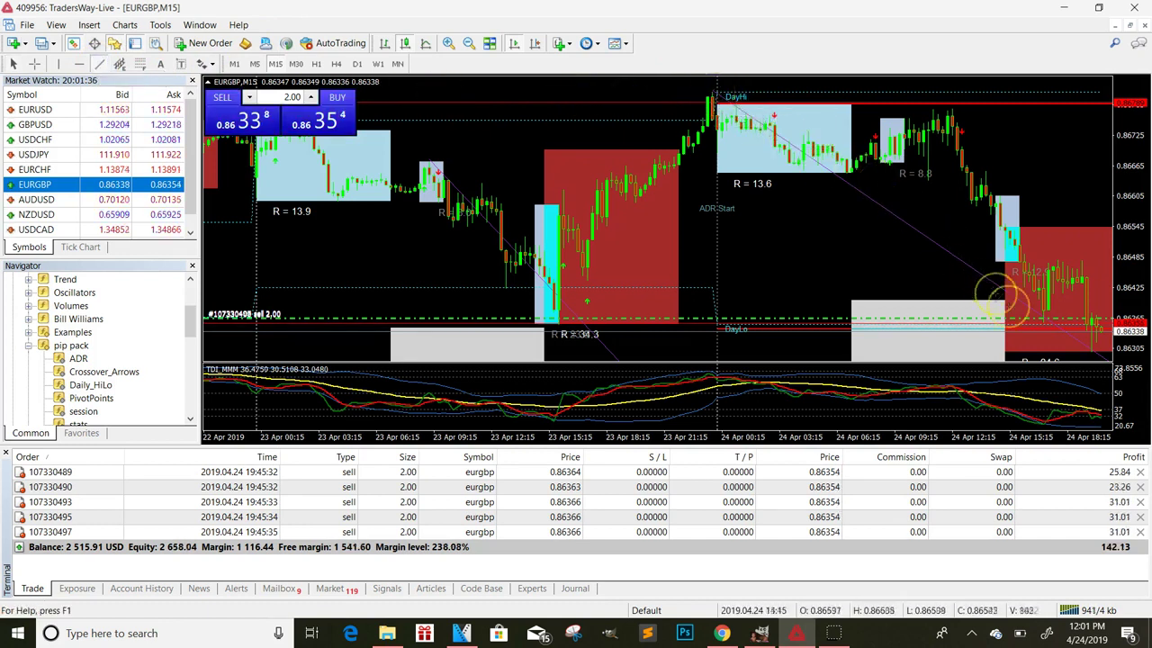
pyautogui.click(450, 43)
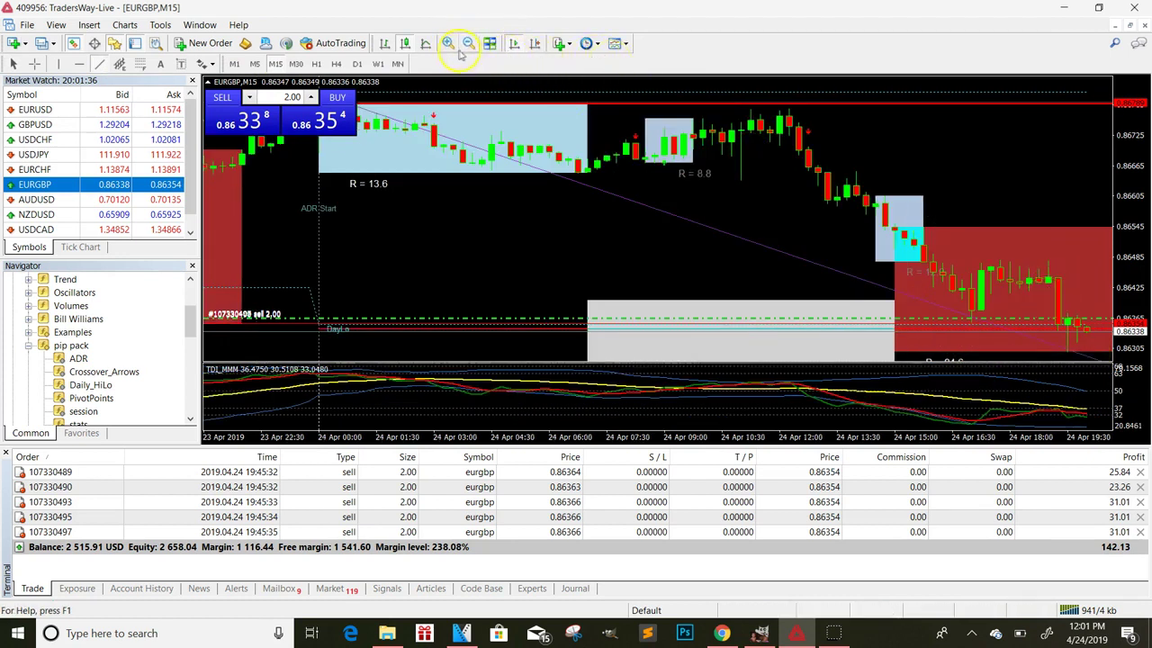
pyautogui.click(449, 44)
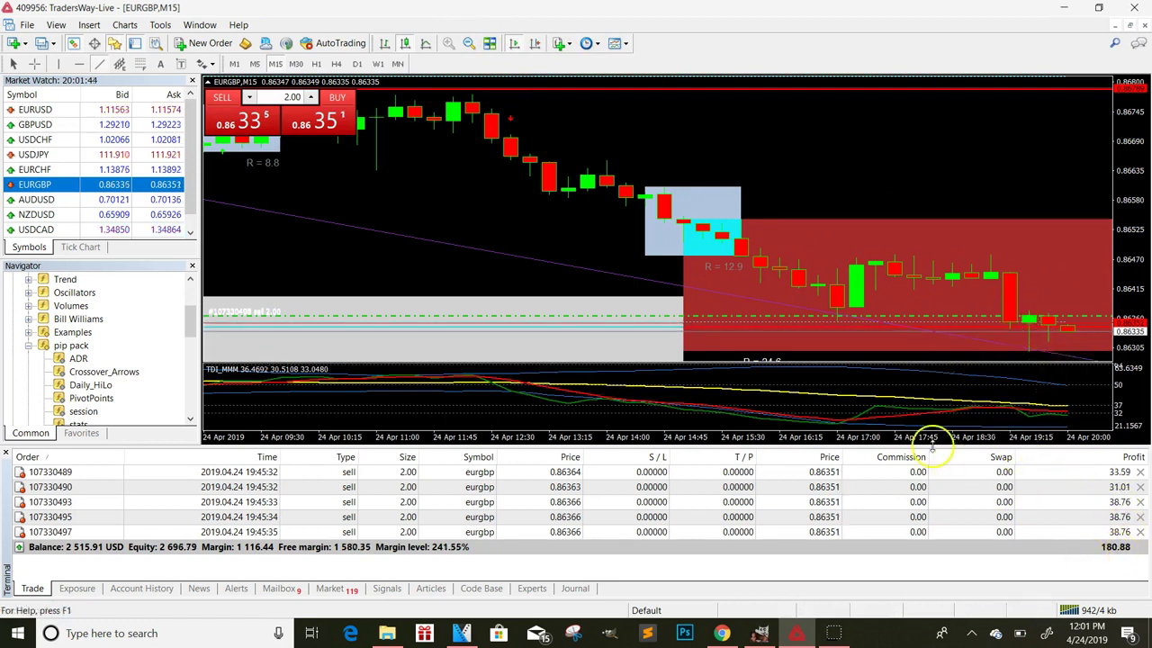
pyautogui.moveTo(1069, 323)
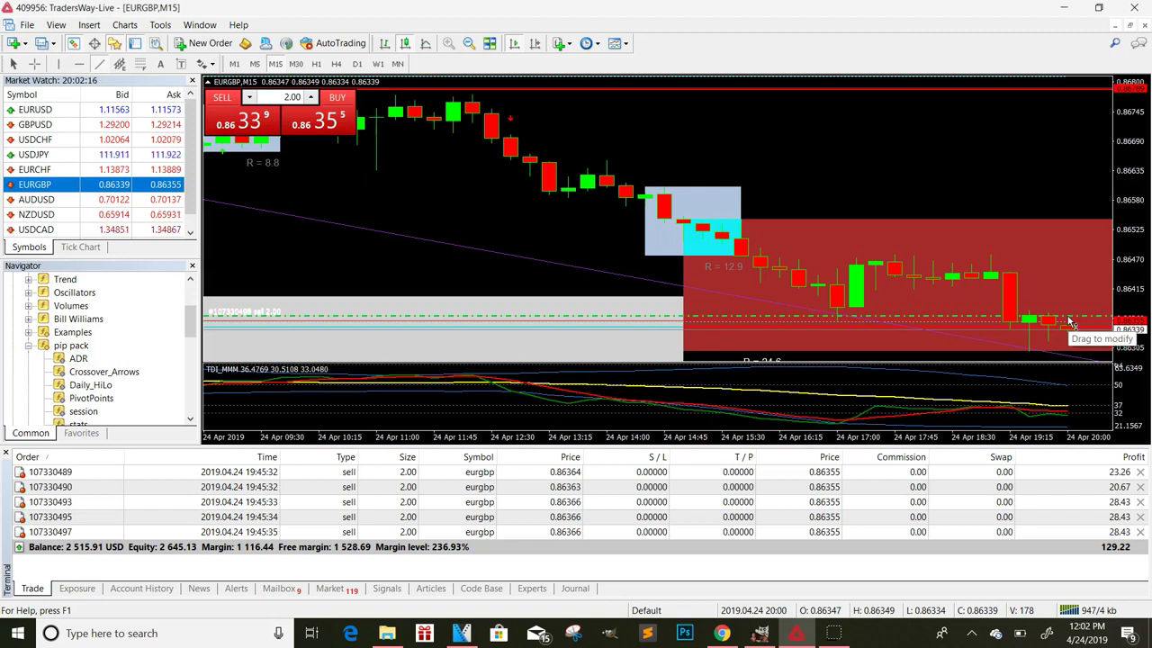
# Step: Drag order 107330489's chart line to stop loss 0.86428 and take profit 0.86290
pyautogui.click(1071, 322)
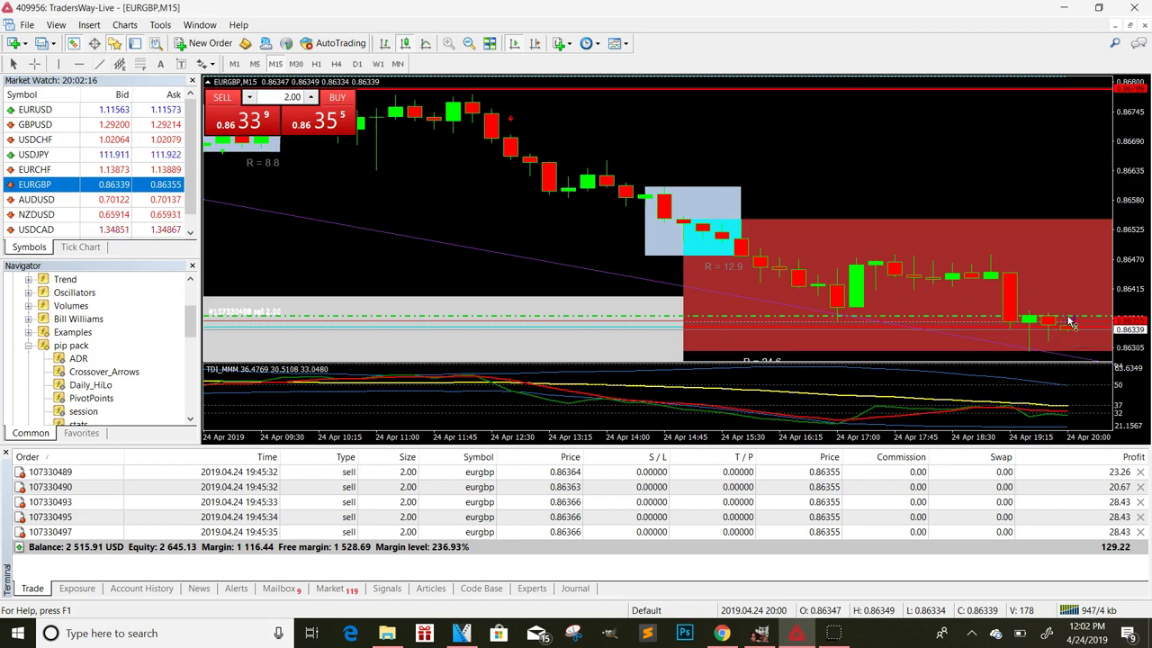
pyautogui.moveTo(1071, 323); pyautogui.dragTo(1074, 256)
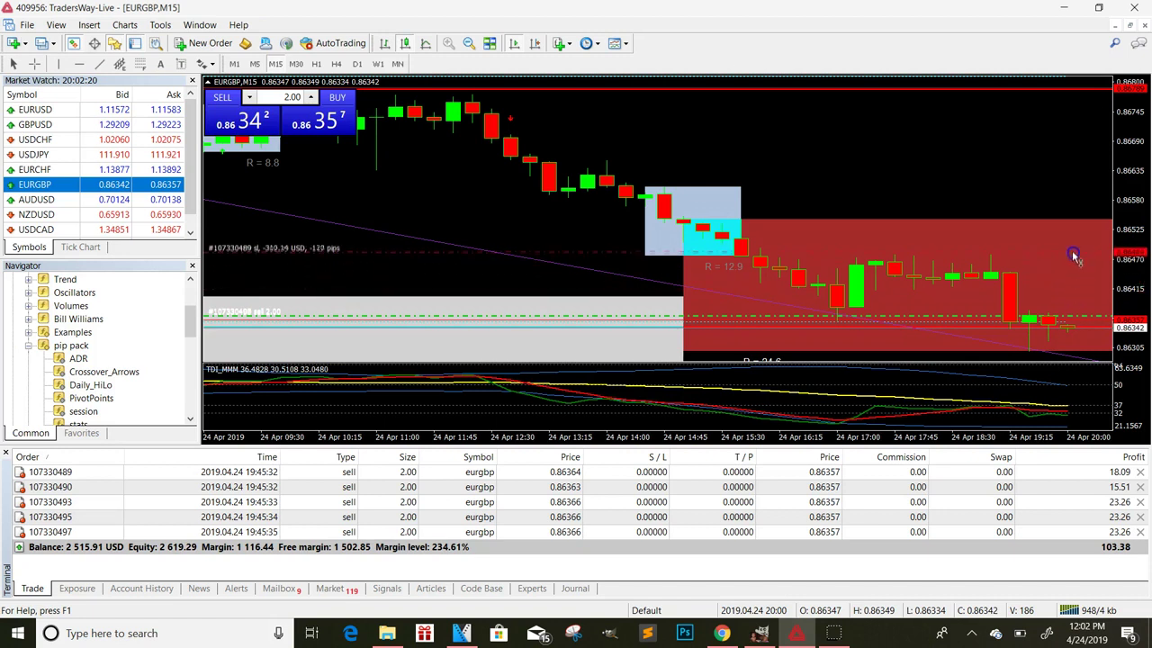
pyautogui.moveTo(1074, 256); pyautogui.dragTo(1077, 266)
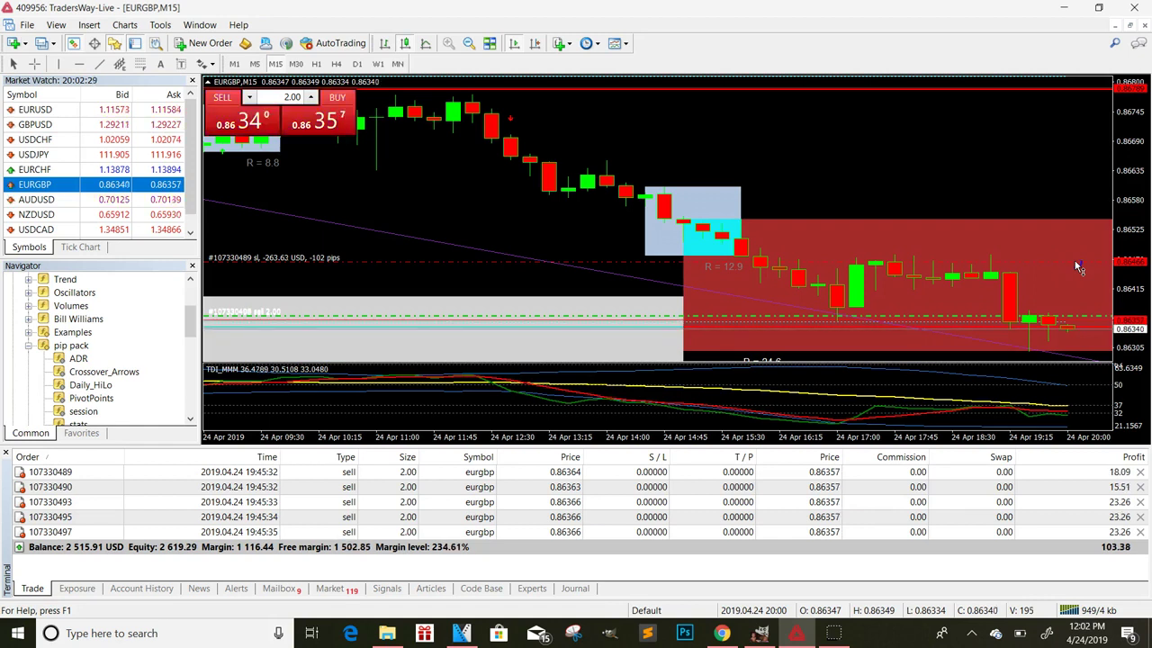
pyautogui.moveTo(1077, 266); pyautogui.dragTo(1073, 285)
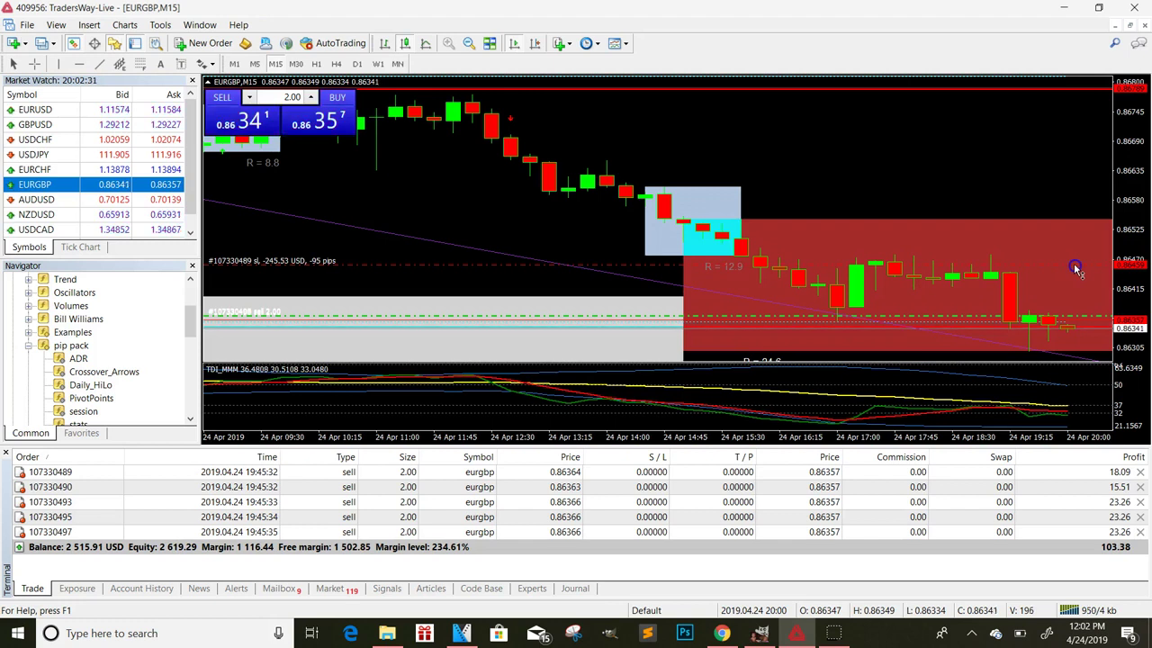
pyautogui.moveTo(1074, 284); pyautogui.dragTo(1074, 287)
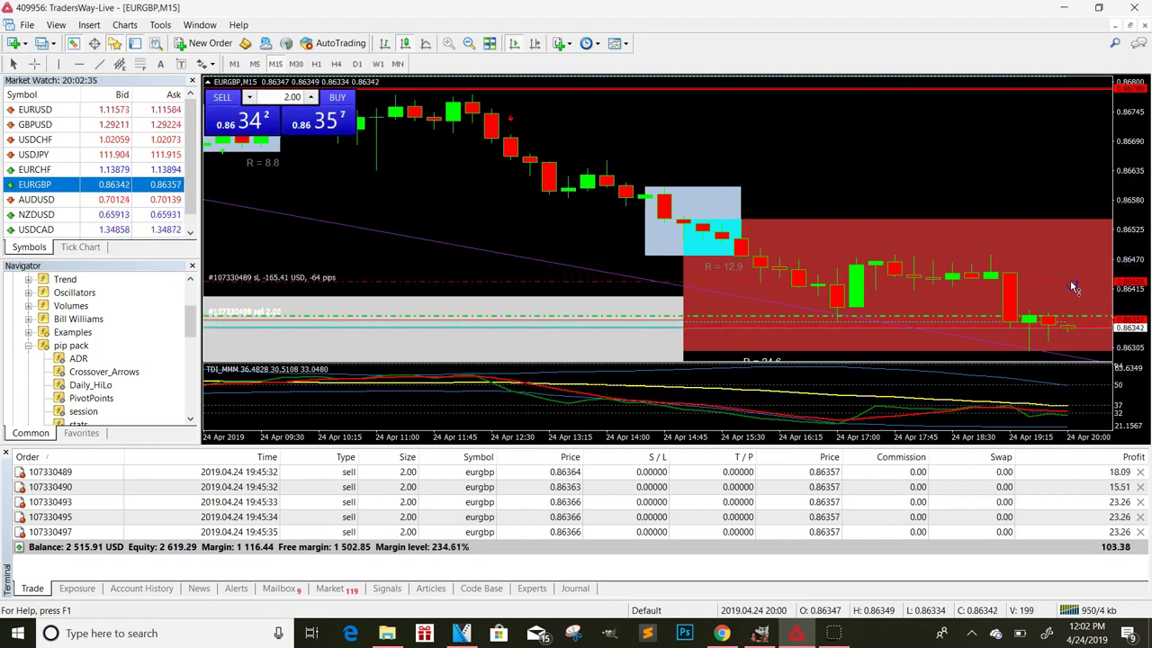
pyautogui.moveTo(1074, 287); pyautogui.dragTo(1071, 285)
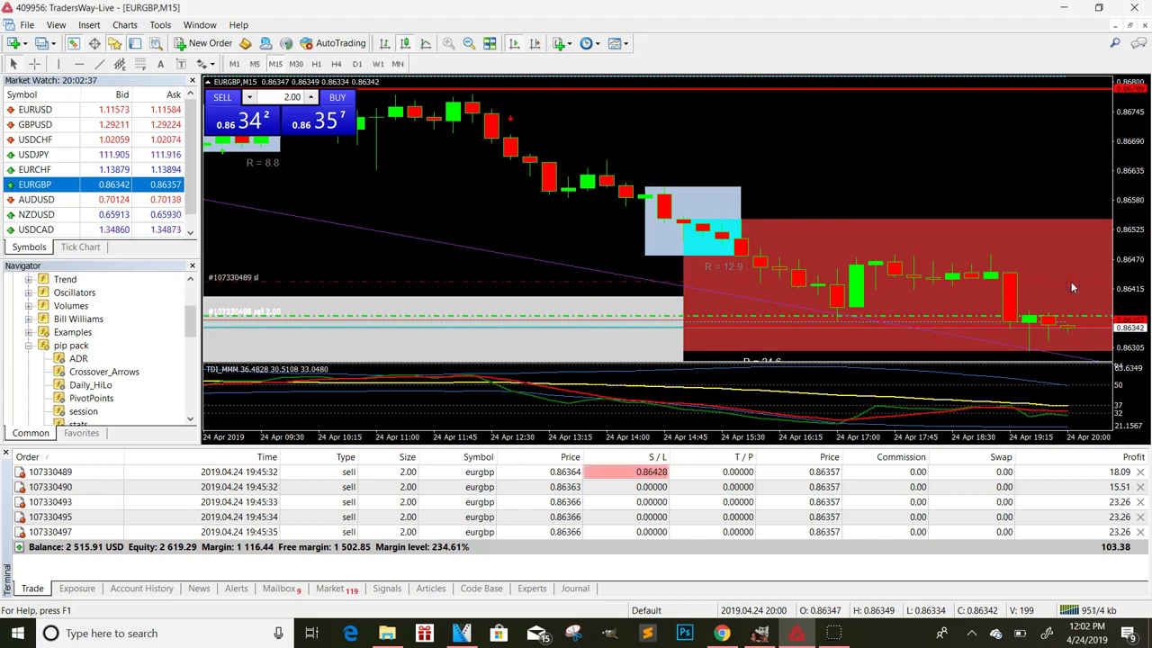
pyautogui.moveTo(1072, 316); pyautogui.dragTo(1078, 351)
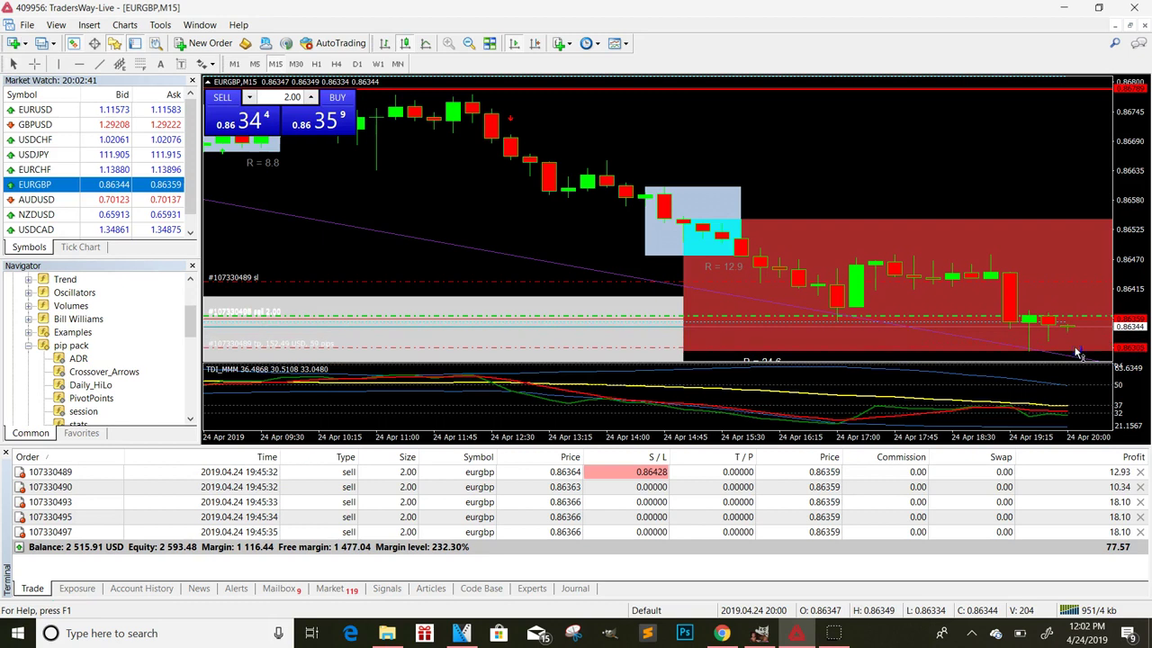
pyautogui.moveTo(1078, 351); pyautogui.dragTo(1082, 360)
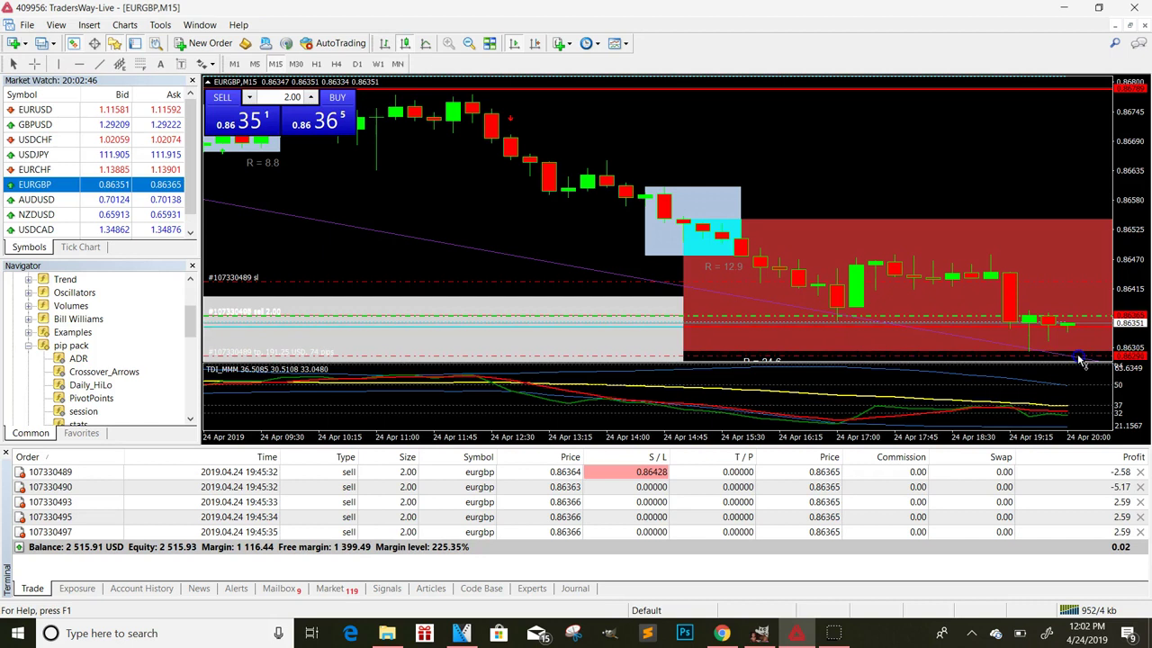
pyautogui.moveTo(1080, 360); pyautogui.dragTo(1080, 360)
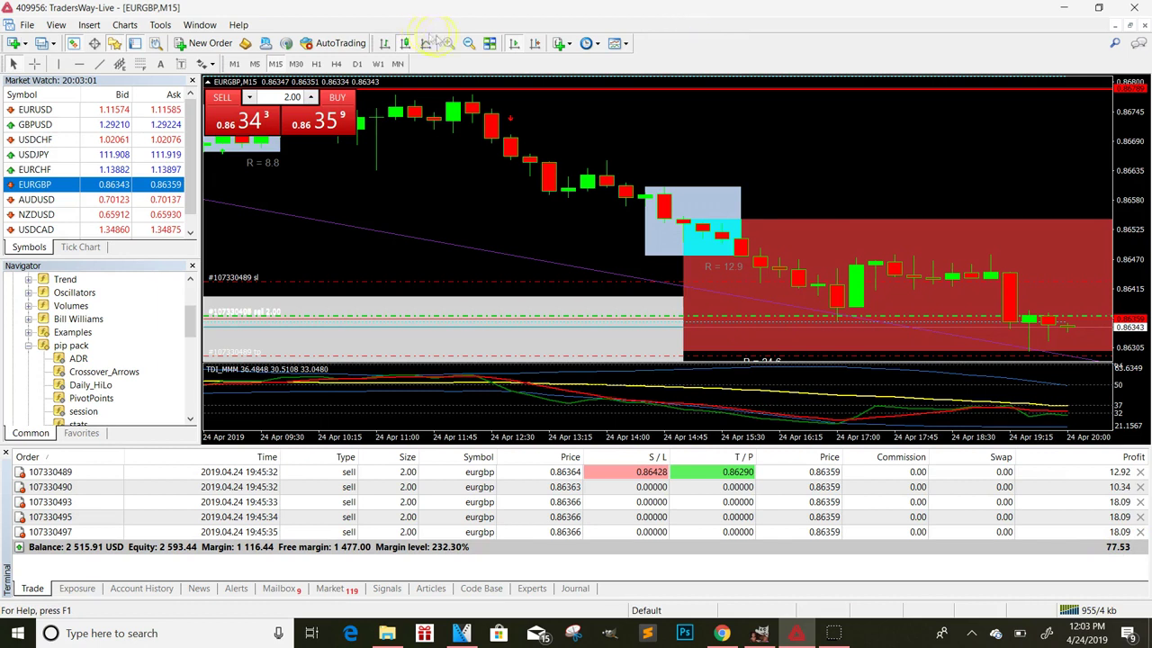
# Step: Zoom out one level to show two days of EURGBP candles from 22 April
pyautogui.click(467, 43)
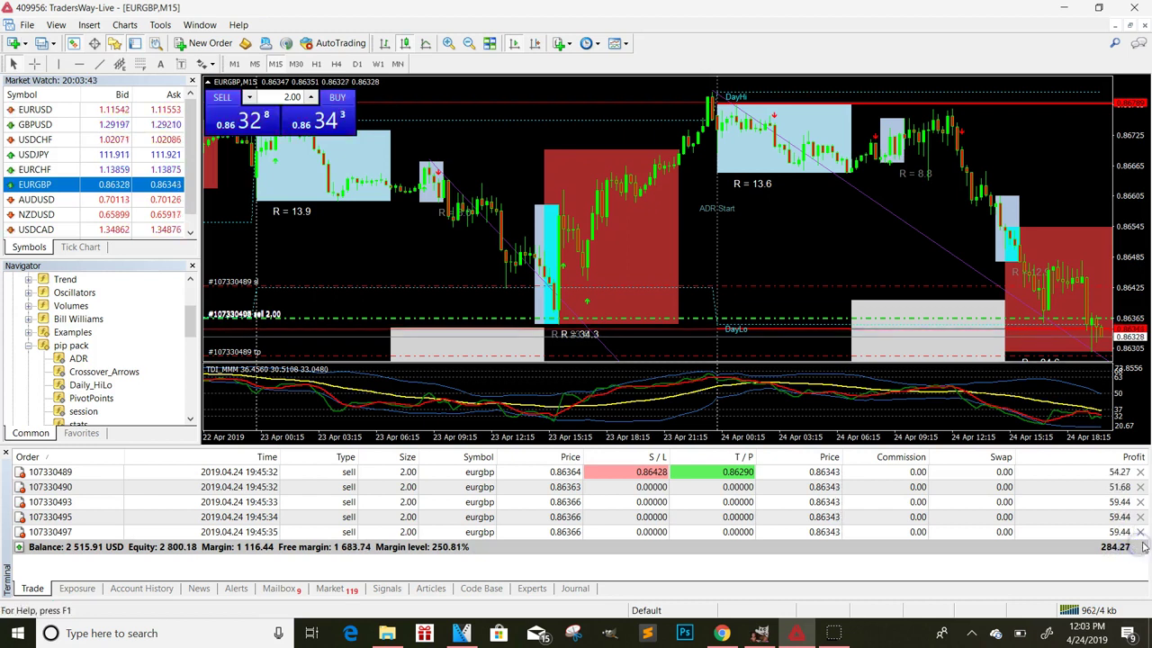
# Step: Close every EURGBP sell row in the Terminal Trade tab, starting with order 107330497
pyautogui.click(1141, 532)
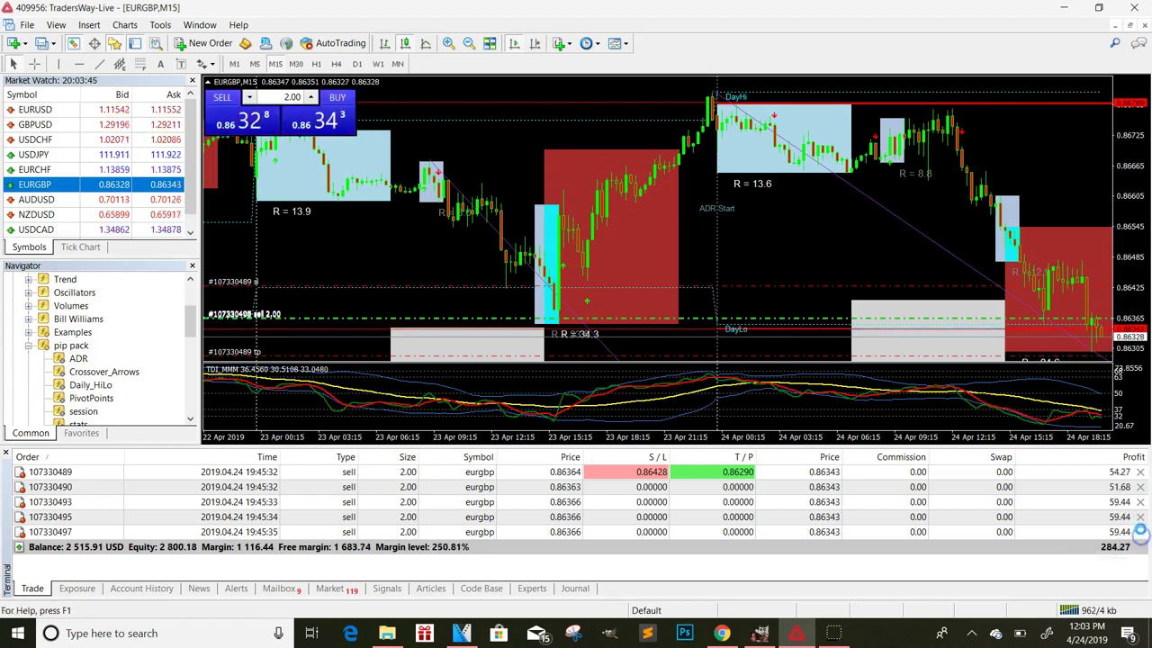
pyautogui.click(1141, 517)
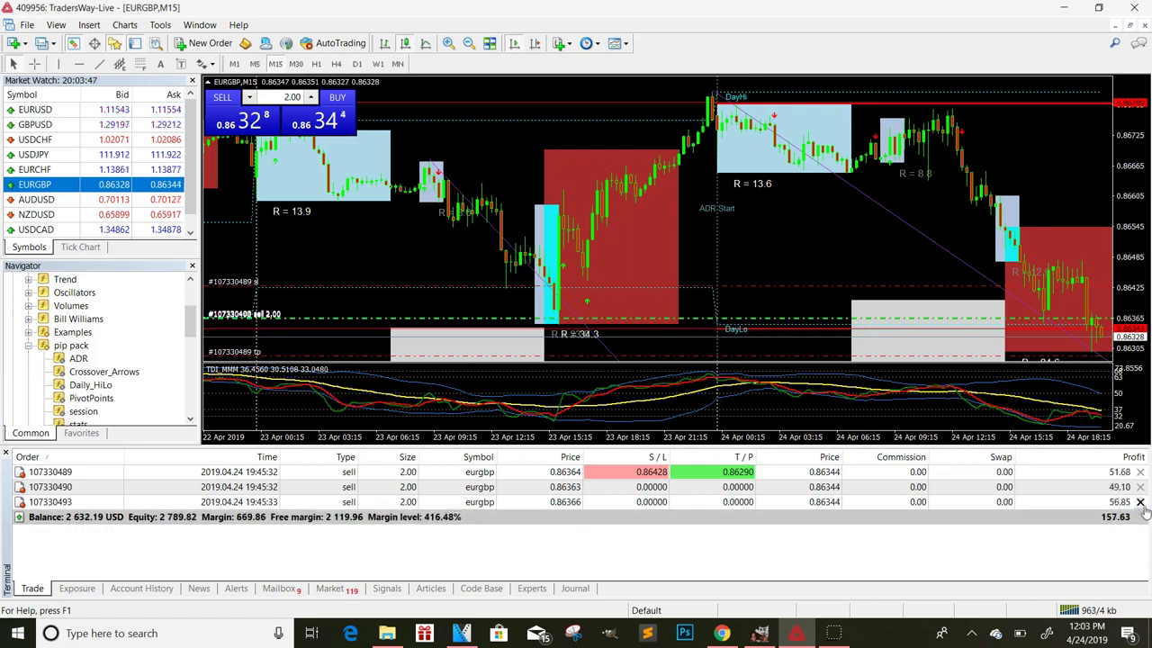
pyautogui.click(1141, 487)
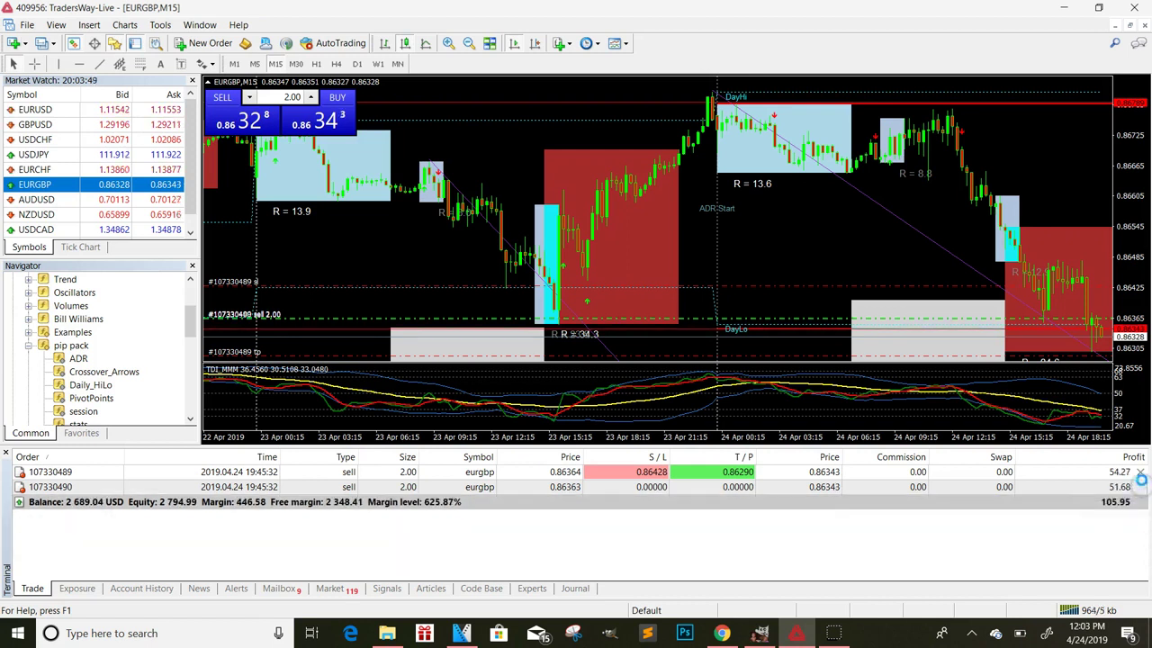
pyautogui.click(1141, 487)
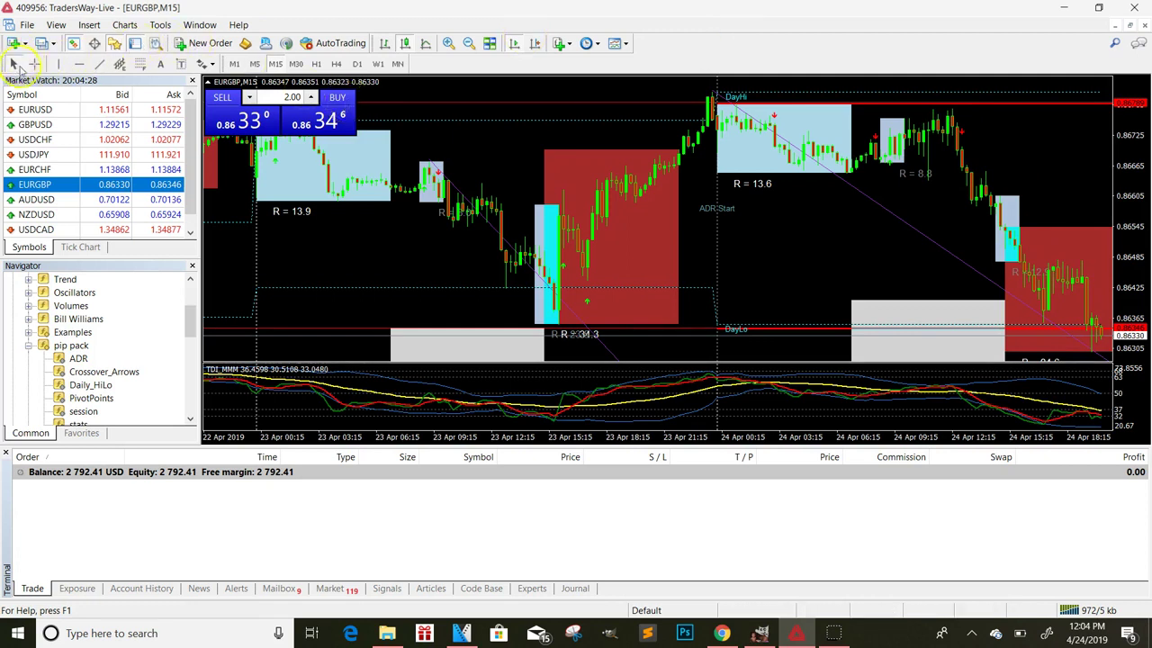
pyautogui.click(32, 63)
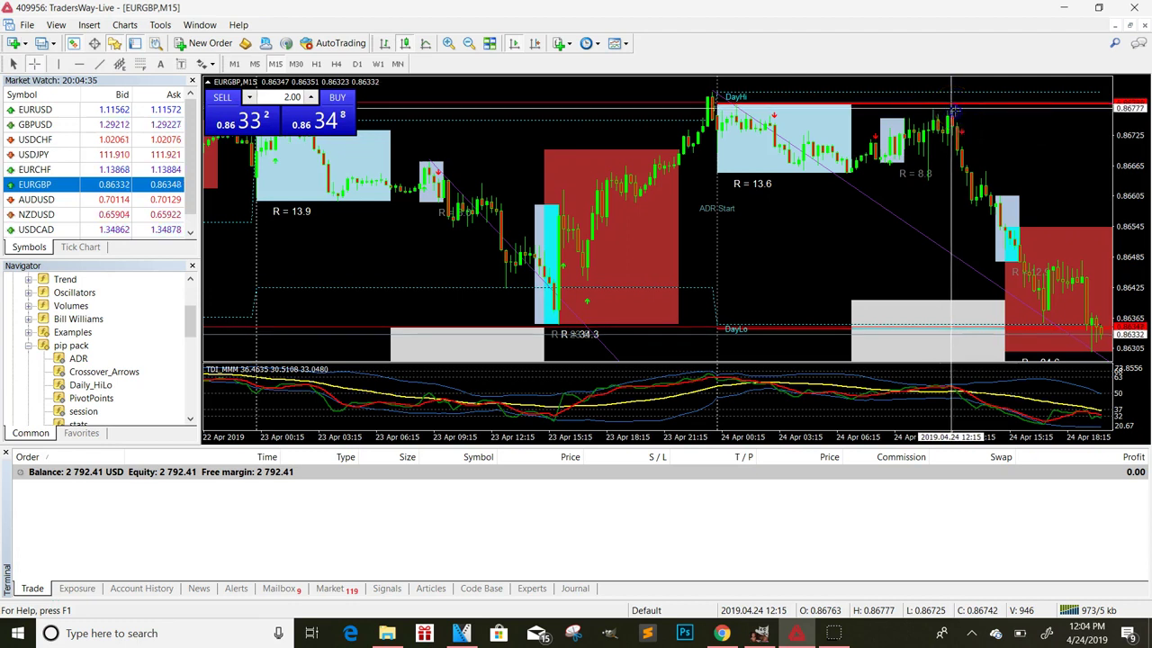
pyautogui.moveTo(953, 112)
pyautogui.mouseDown()
pyautogui.moveTo(1105, 306)
pyautogui.moveTo(1105, 338)
pyautogui.mouseUp()
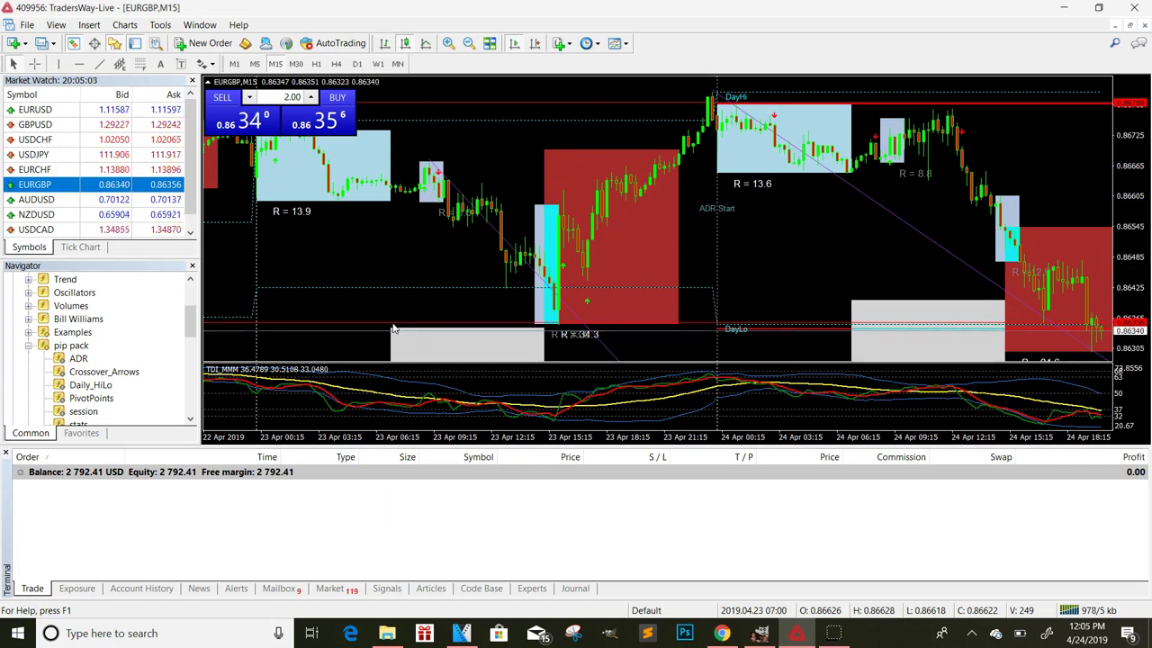
# Step: Select the One Click Trading volume field to enter 0.10 lots
pyautogui.doubleClick(297, 96)
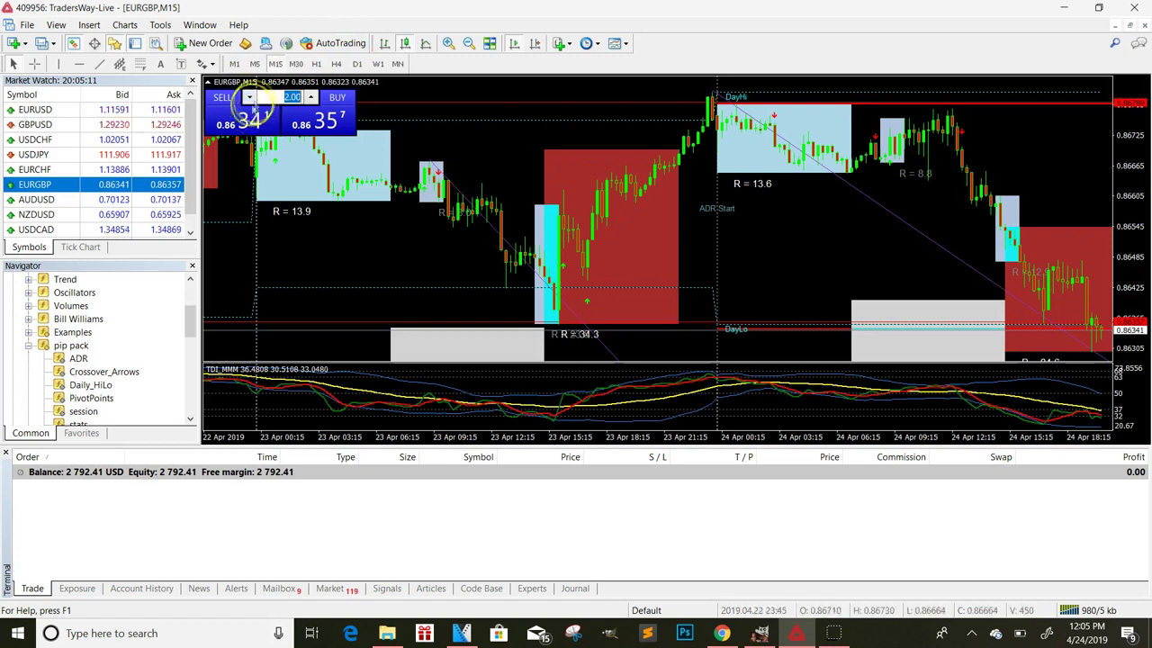
pyautogui.write('0')
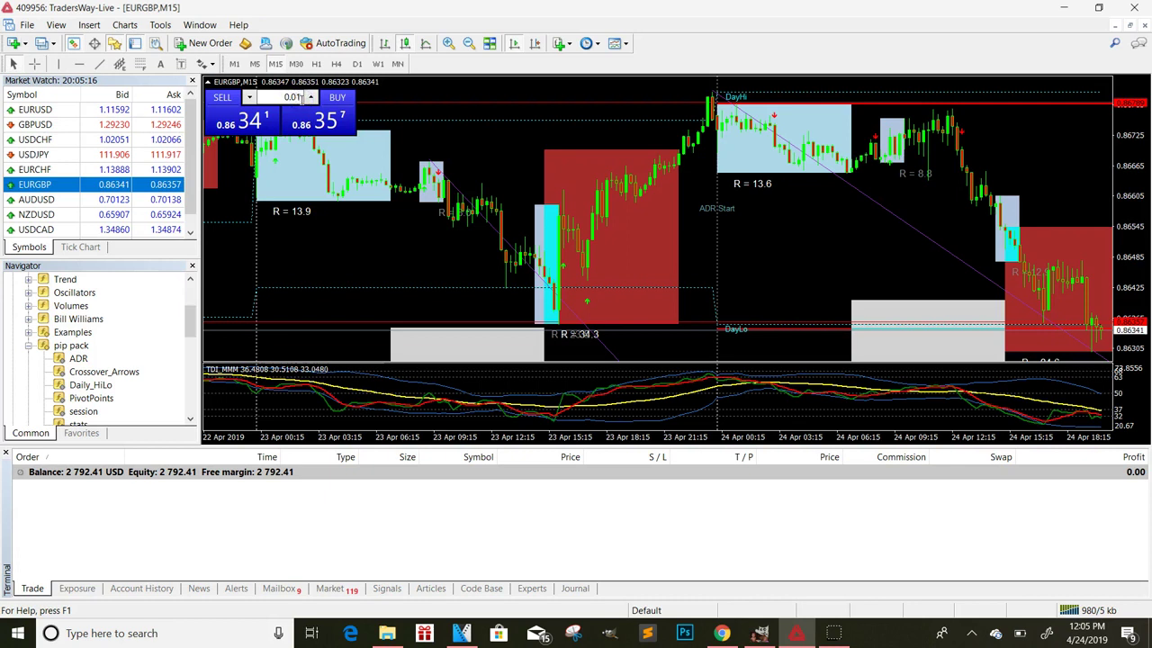
pyautogui.write('0')
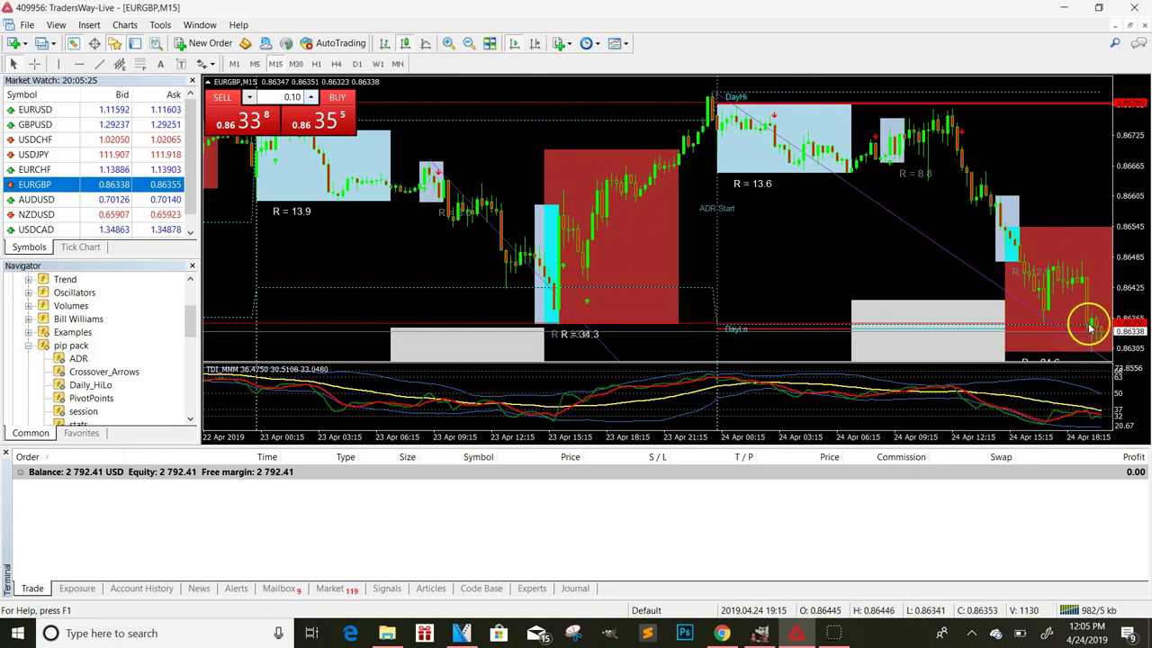
# Step: Zoom the EURGBP chart out one more level to reveal history from 18 April
pyautogui.rightClick(486, 44)
pyautogui.click(466, 42)
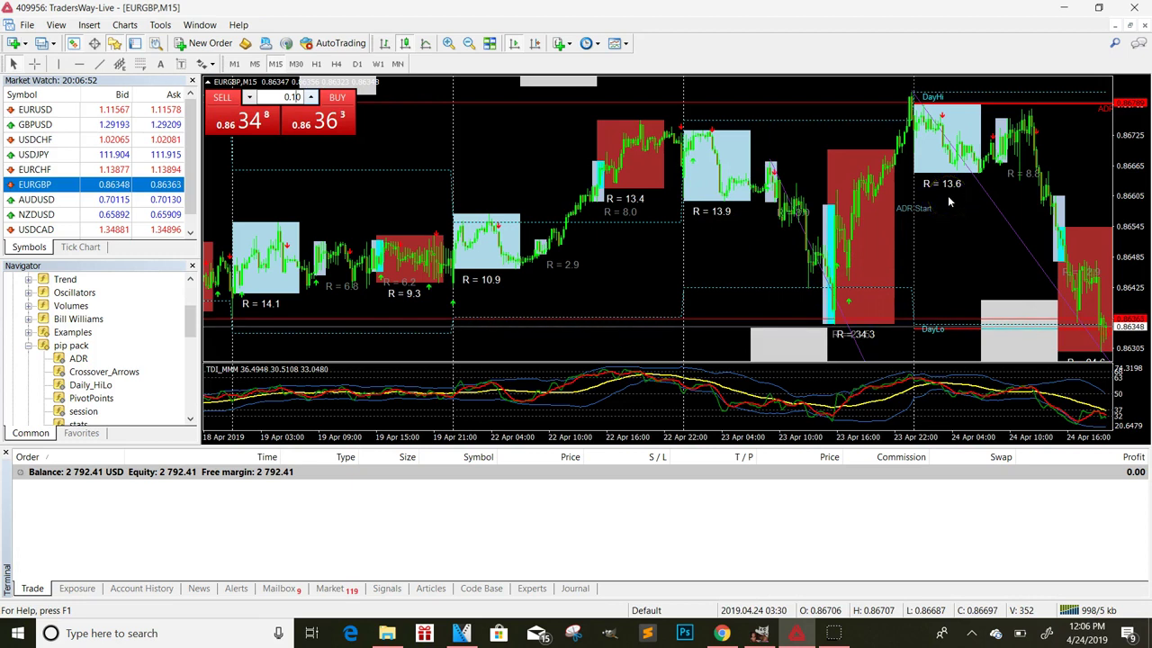
# Step: Zoom in on recent EURGBP candles, then adjust the zoom around the 24 April afternoon decline
pyautogui.rightClick(450, 43)
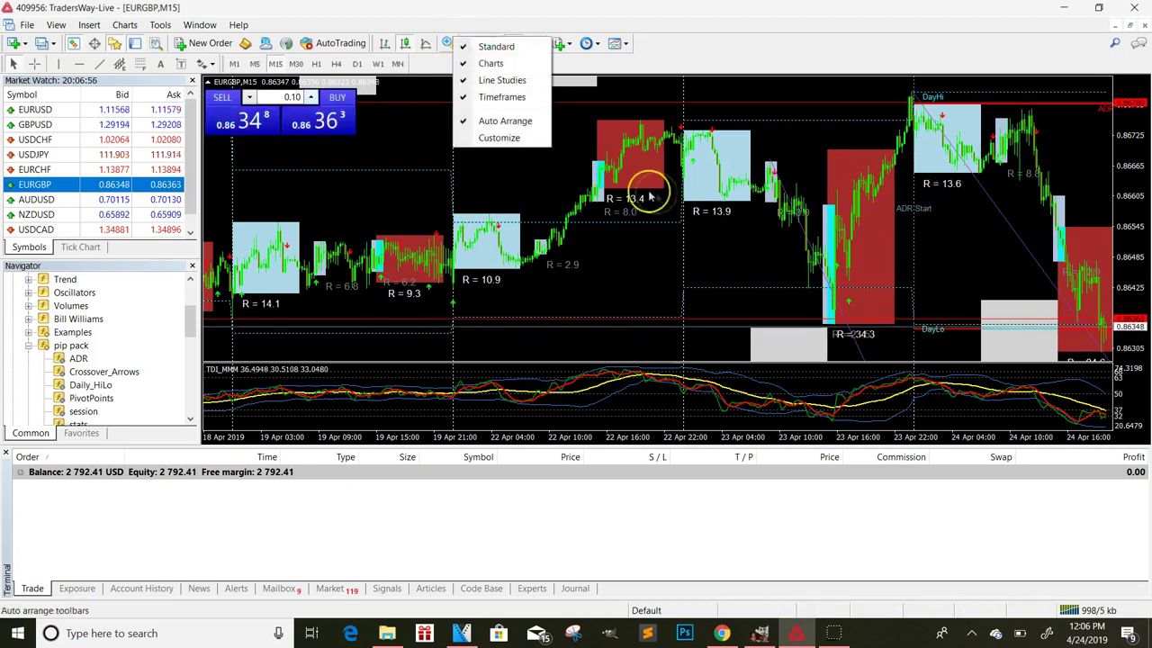
pyautogui.rightClick(445, 42)
pyautogui.click(446, 40)
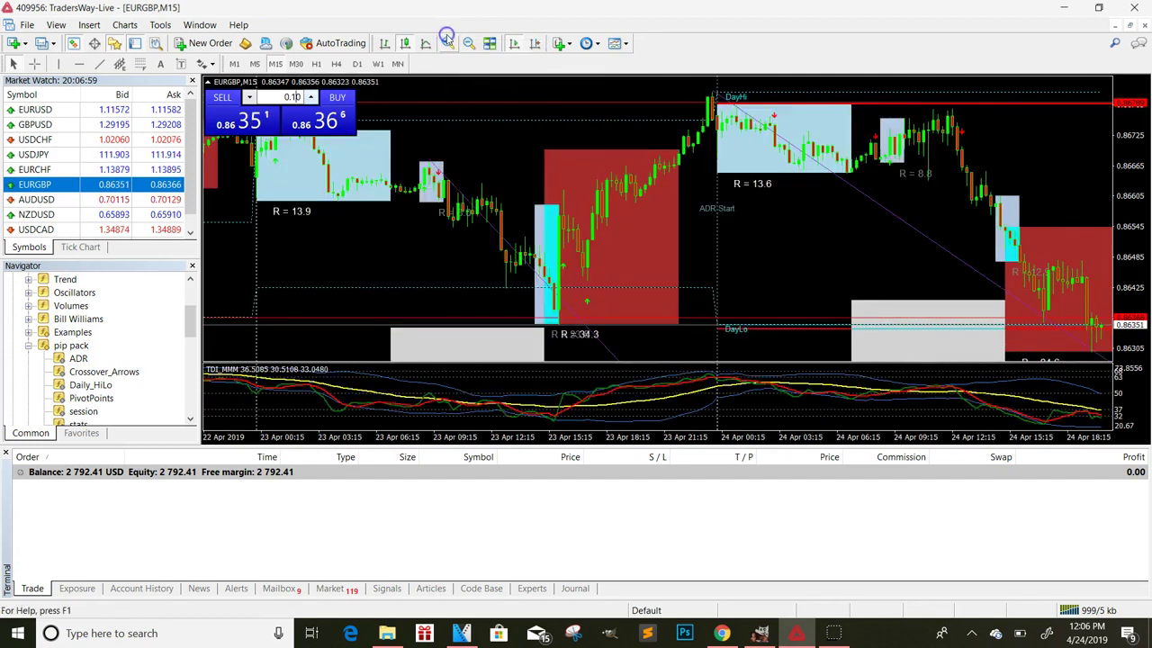
pyautogui.click(447, 43)
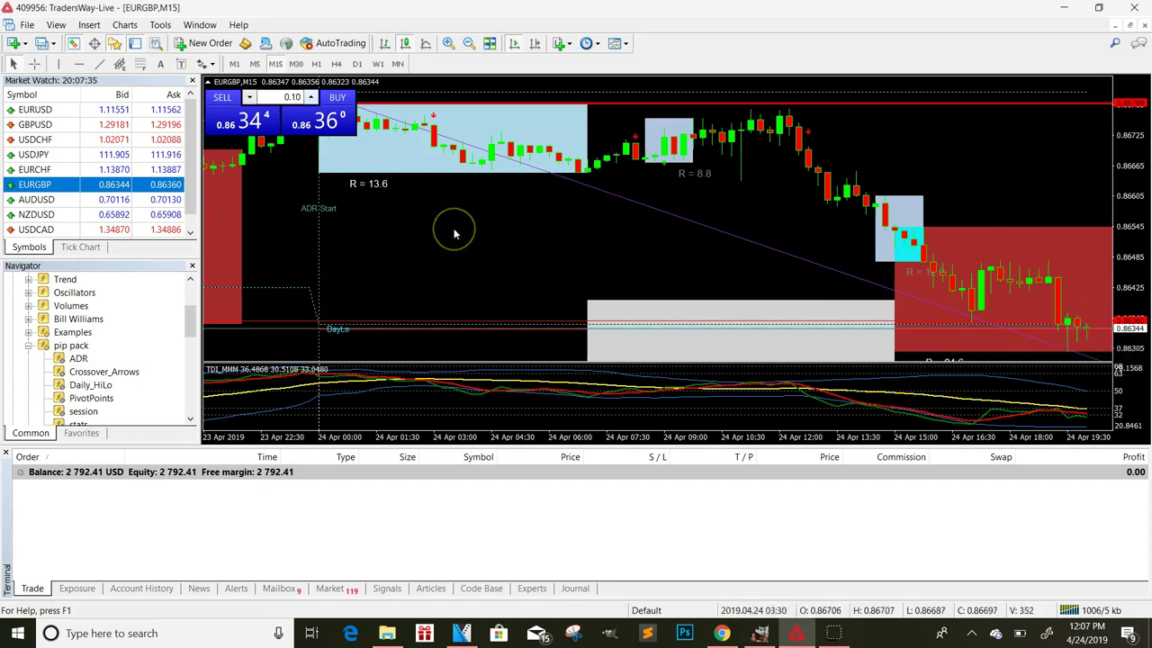
pyautogui.click(468, 43)
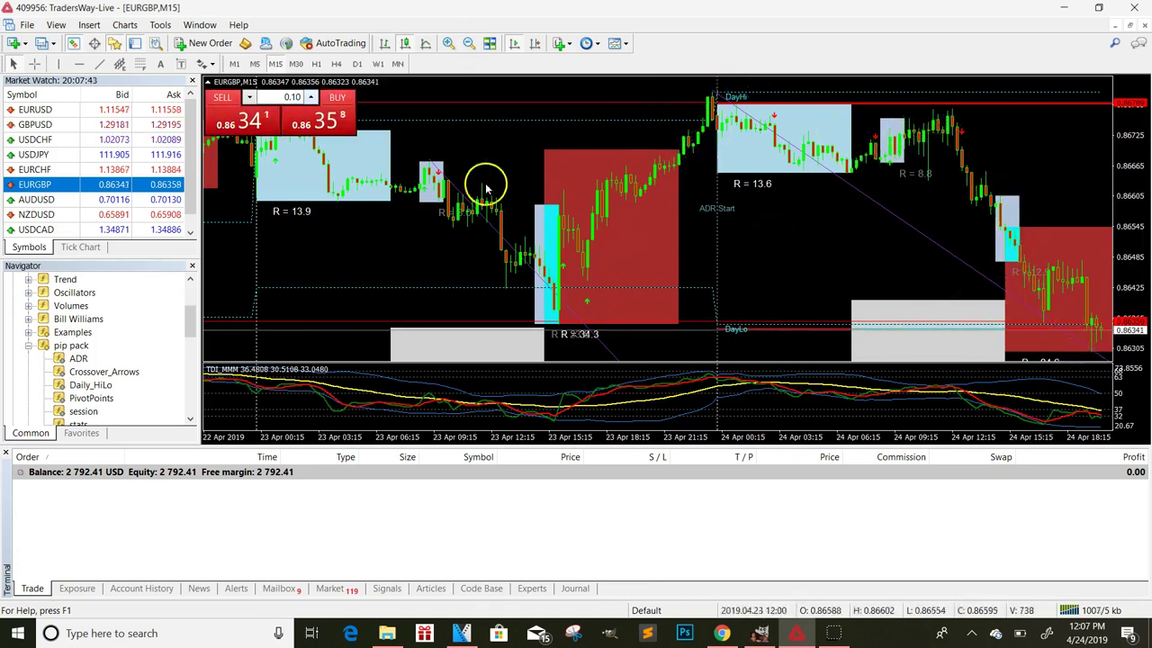
pyautogui.click(450, 44)
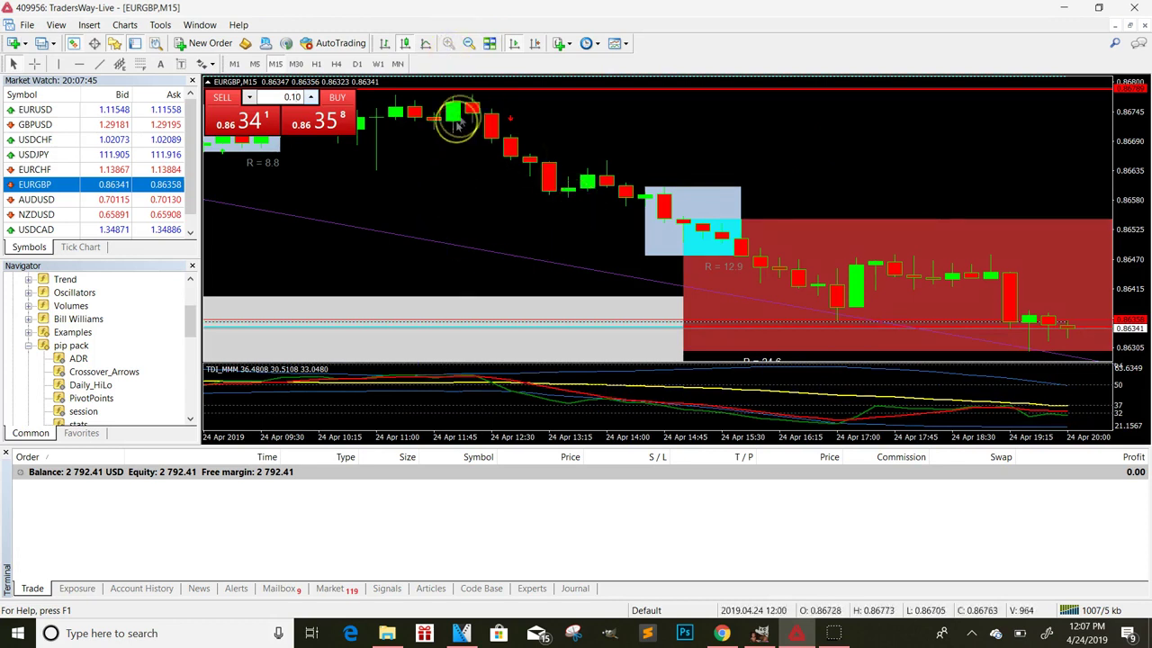
pyautogui.click(468, 44)
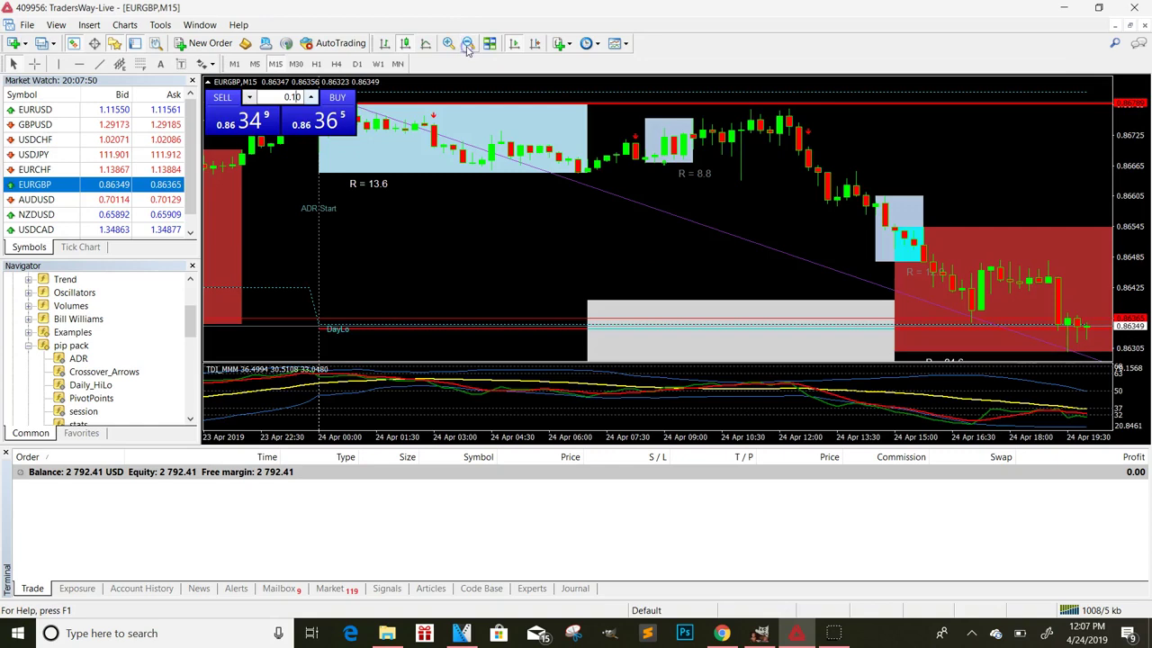
# Step: Adjust the zoom, then drag the TDI pane separator up to give the indicator most of the window
pyautogui.click(468, 44)
pyautogui.click(468, 44)
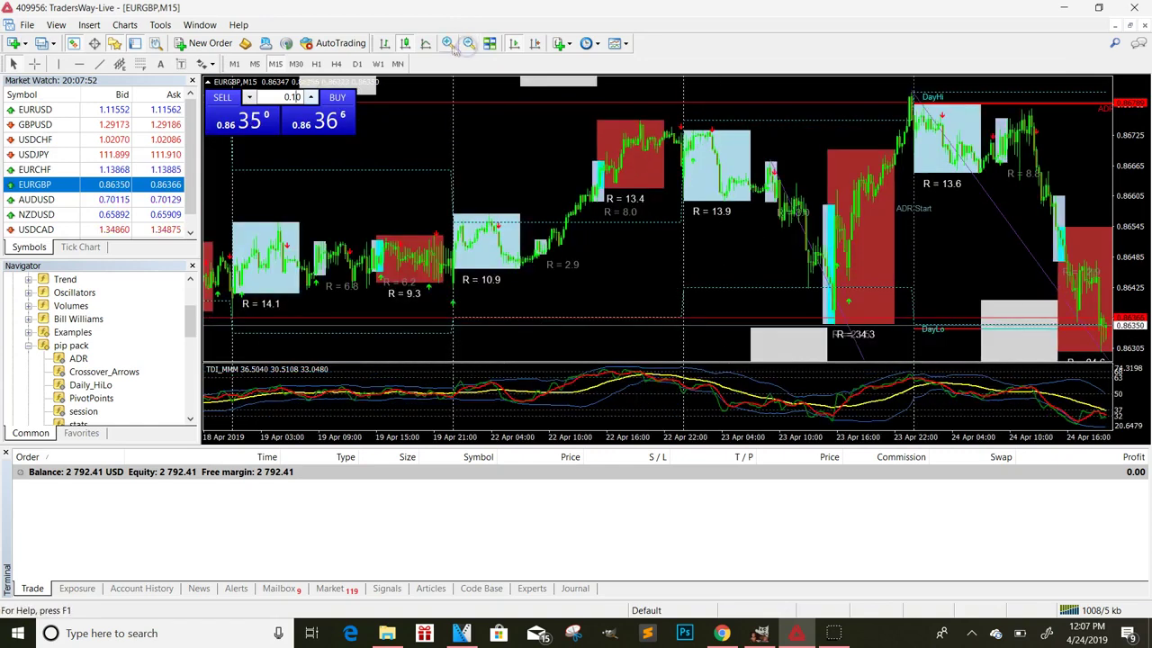
pyautogui.click(450, 45)
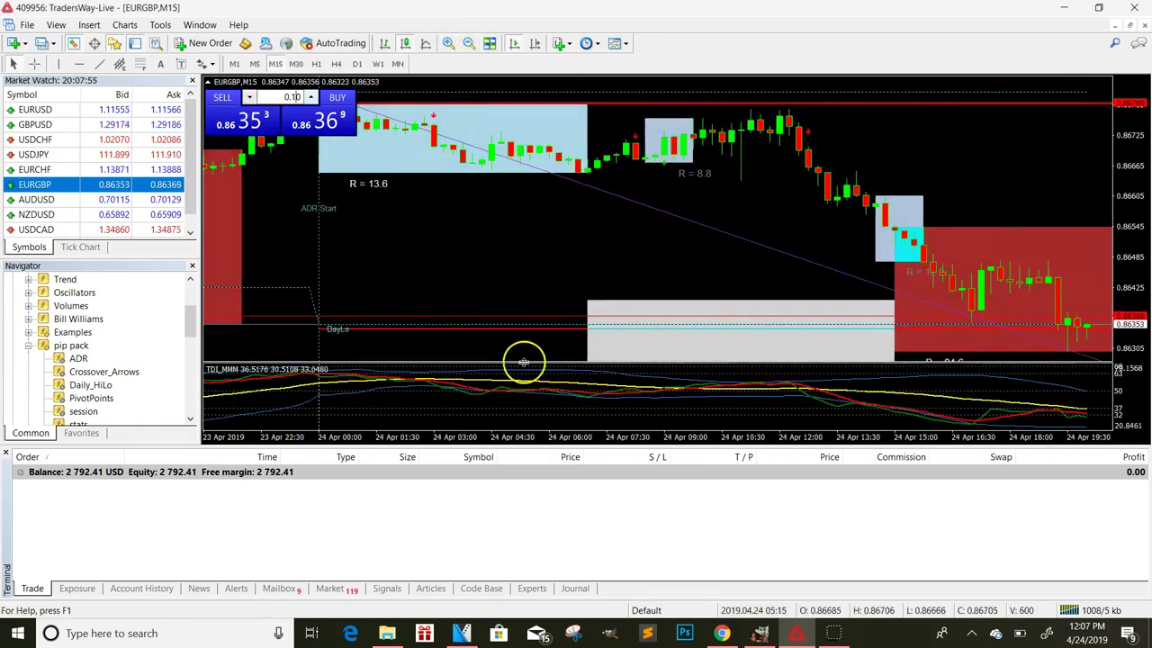
pyautogui.moveTo(523, 363); pyautogui.dragTo(542, 219)
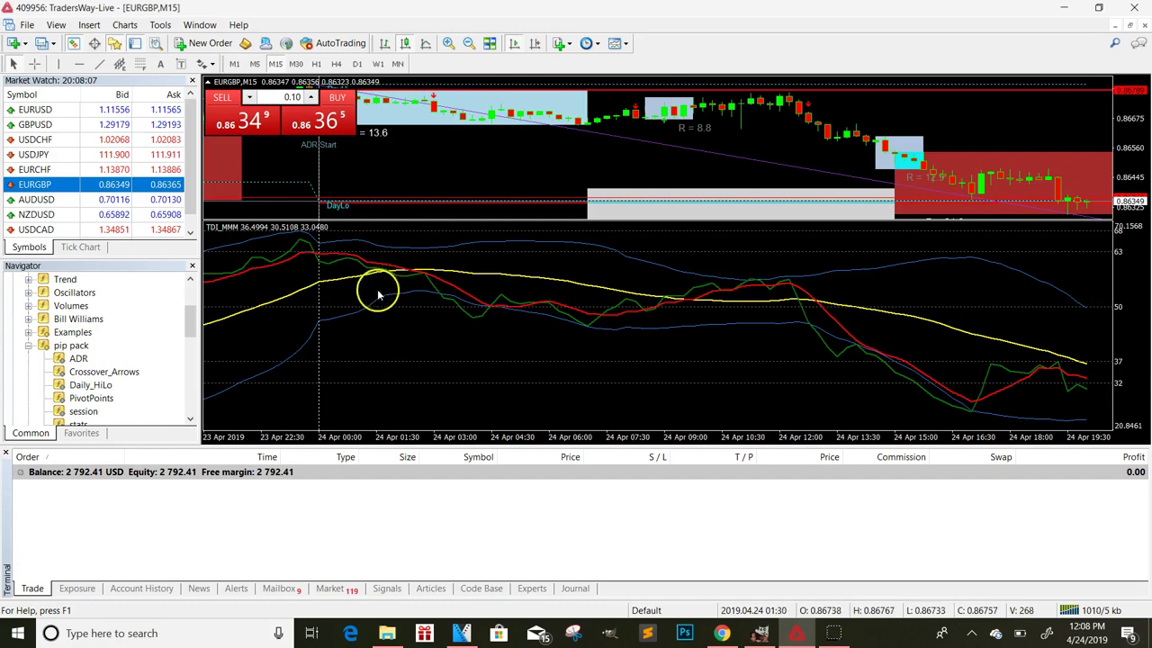
pyautogui.scroll(3, 387, 297)
pyautogui.scroll(-3, 468, 311)
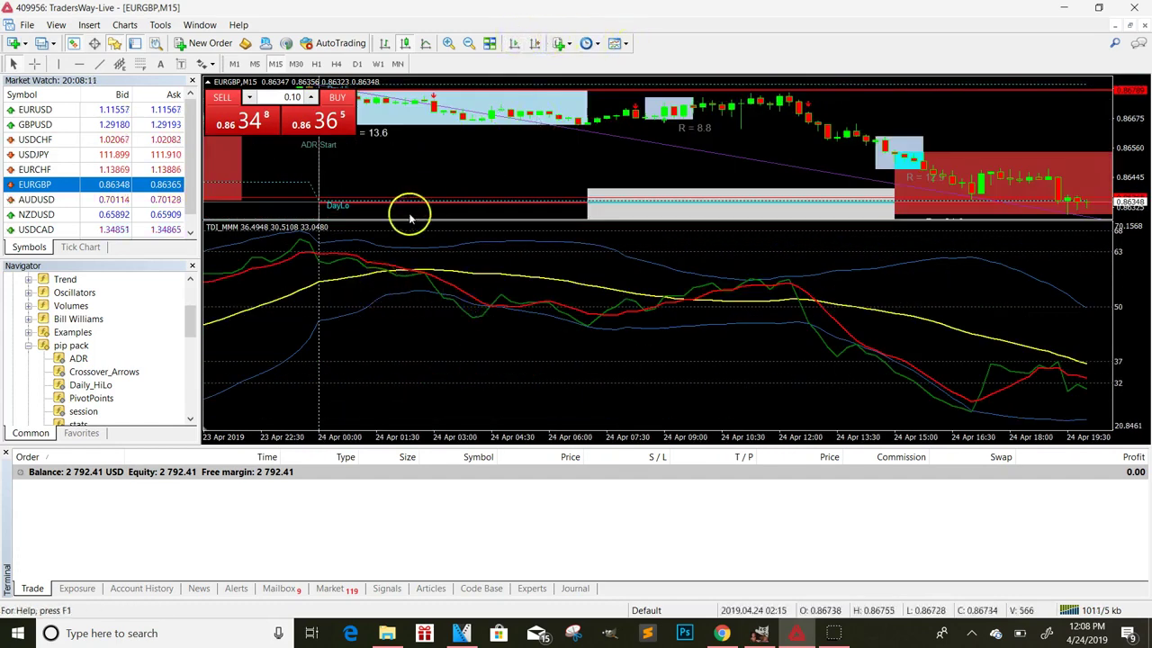
# Step: Drag the TDI pane separator slightly higher to review 18–19 April history
pyautogui.moveTo(590, 224); pyautogui.dragTo(589, 207)
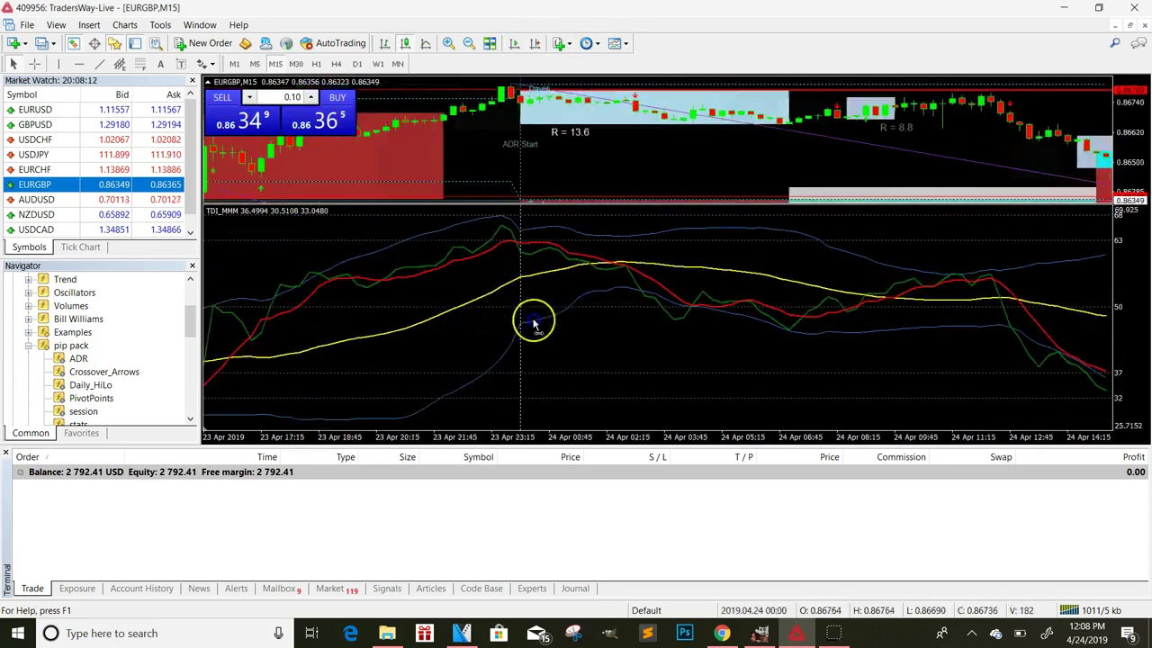
pyautogui.scroll(5, 531, 321)
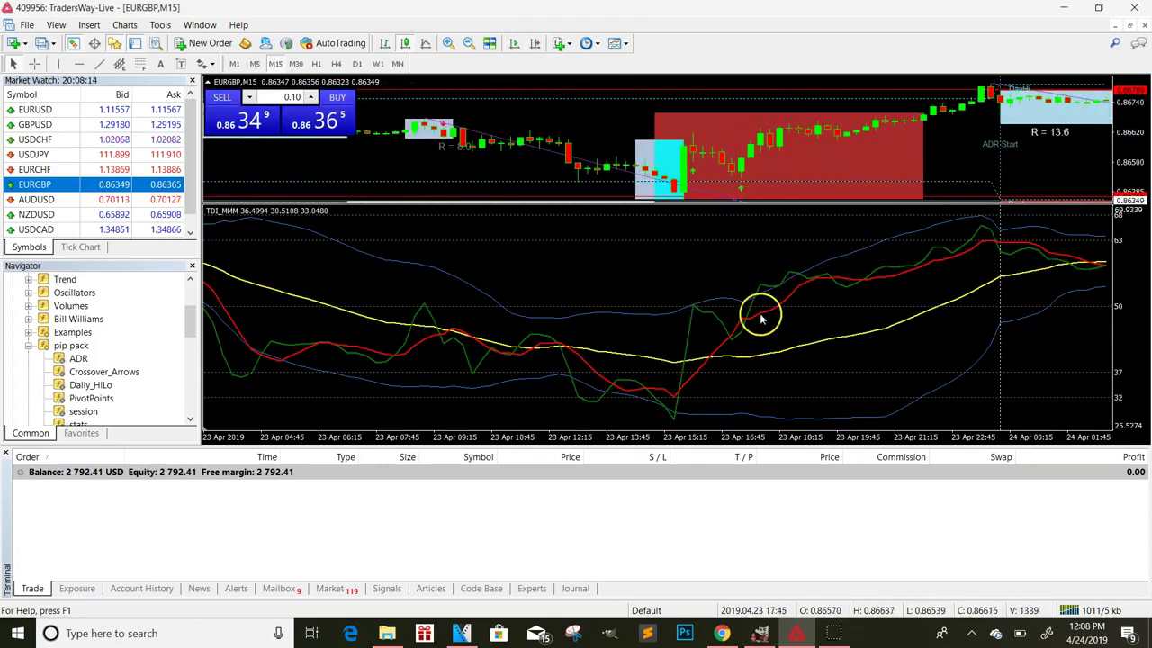
pyautogui.scroll(2, 616, 380)
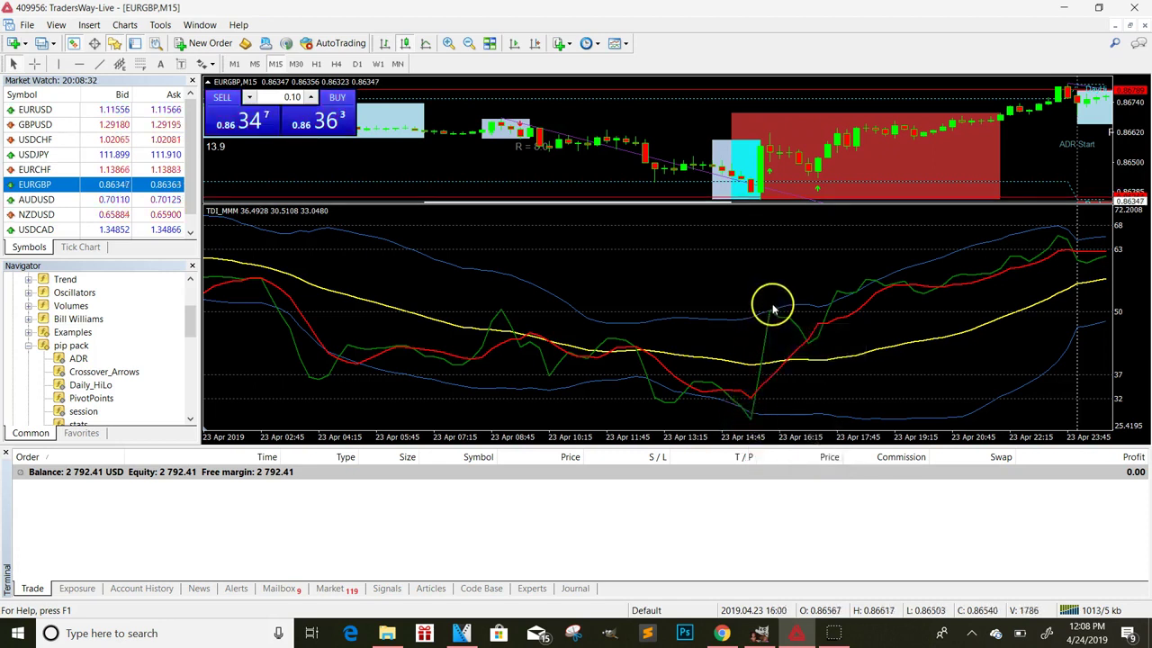
pyautogui.scroll(5, 480, 295)
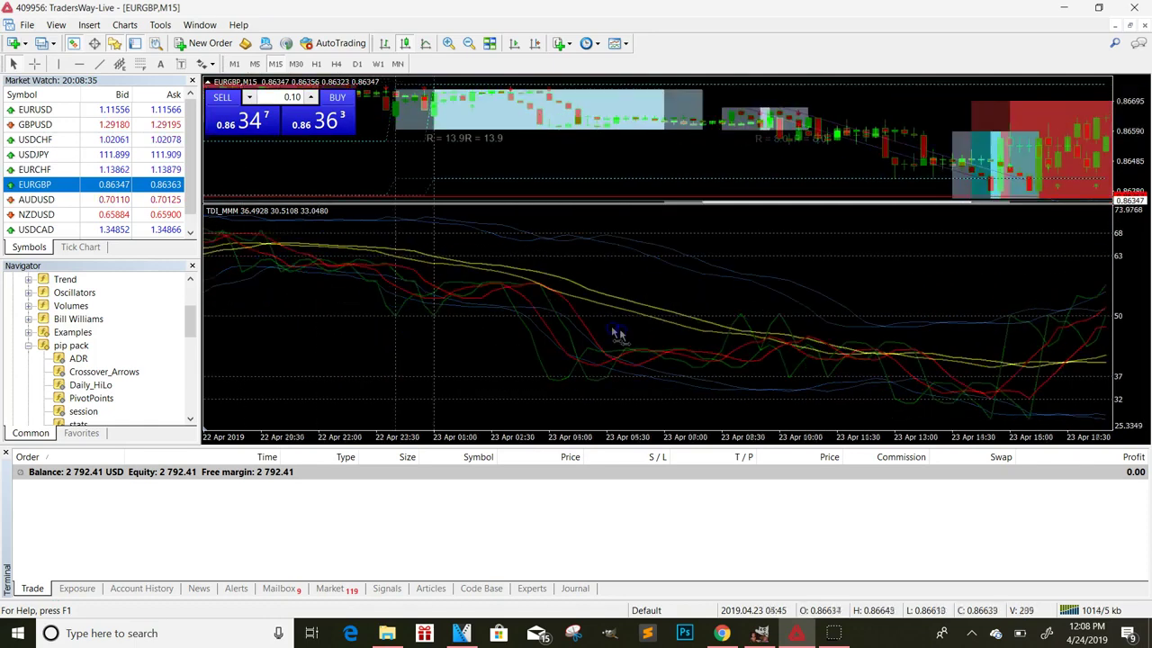
pyautogui.scroll(4, 480, 295)
pyautogui.scroll(4, 540, 294)
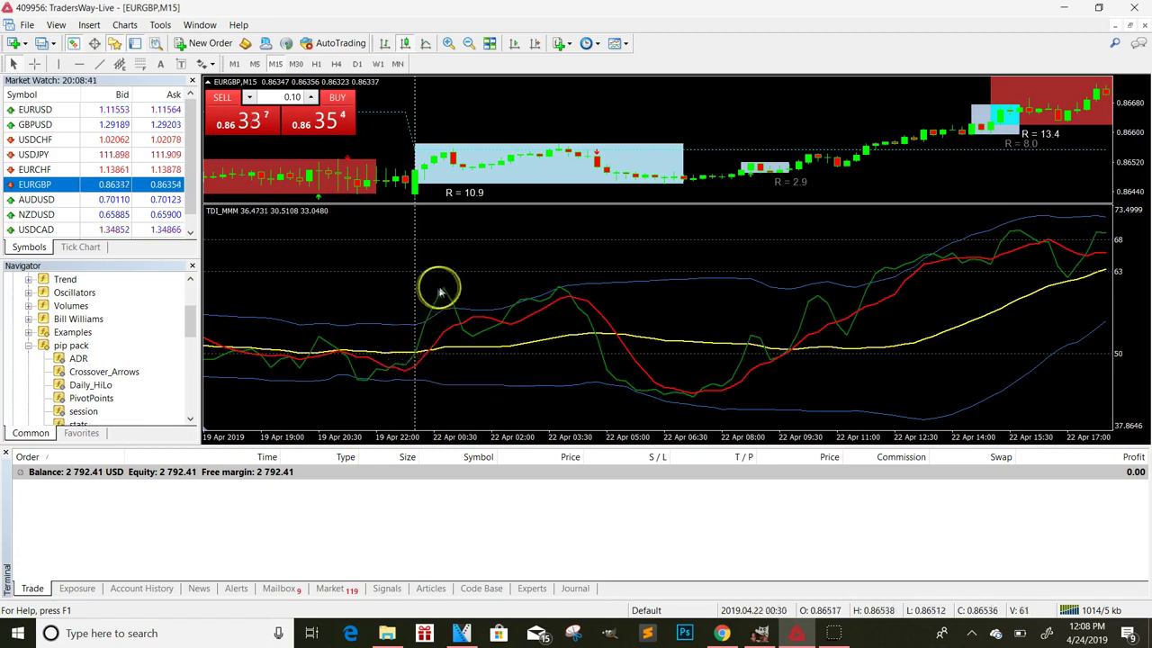
pyautogui.scroll(-3, 468, 334)
pyautogui.scroll(4, 469, 335)
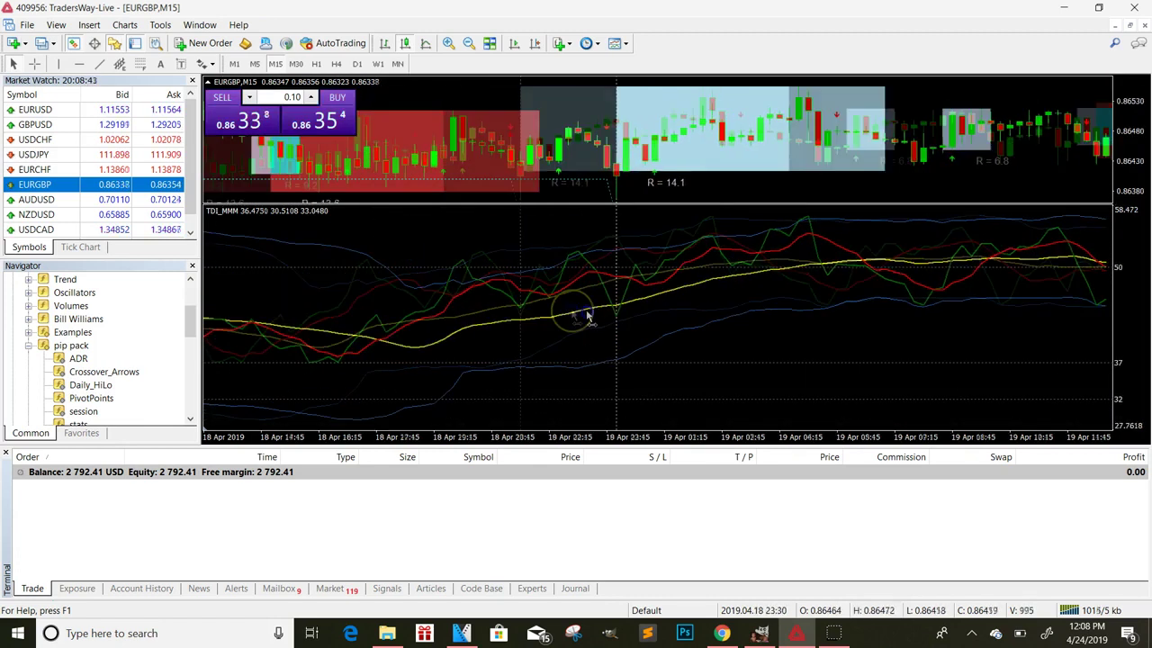
pyautogui.scroll(3, 579, 279)
pyautogui.scroll(3, 684, 306)
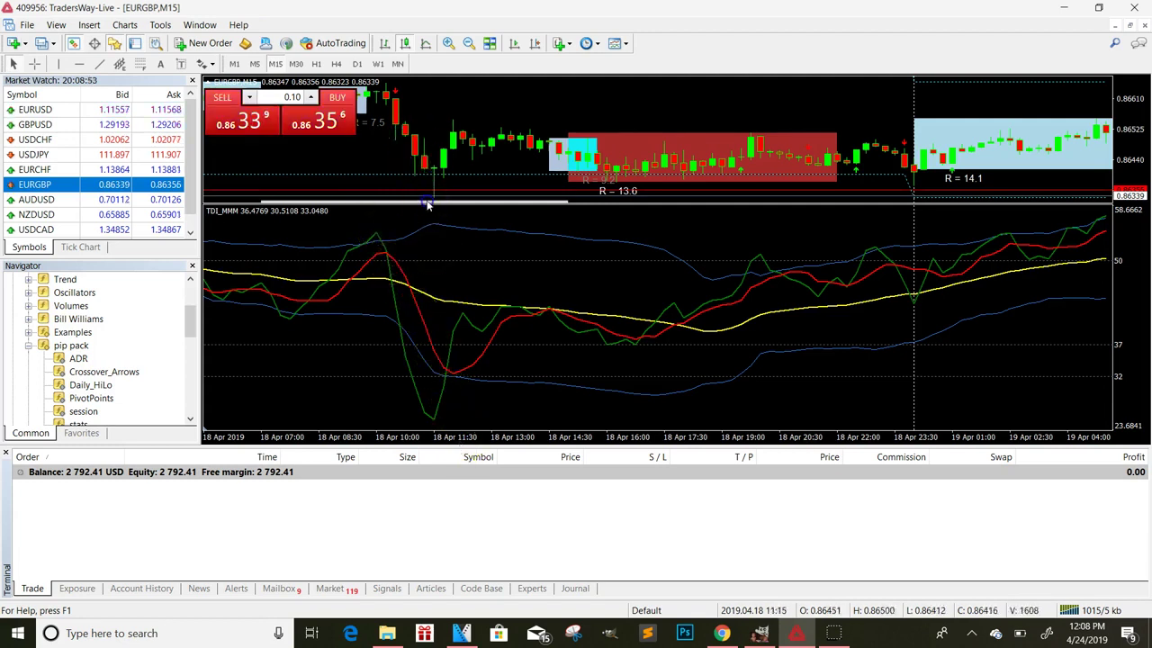
# Step: Shrink the TDI pane for taller candles and pan EURGBP back to 16 April
pyautogui.moveTo(427, 205)
pyautogui.mouseDown()
pyautogui.moveTo(421, 327)
pyautogui.moveTo(421, 297)
pyautogui.mouseUp()
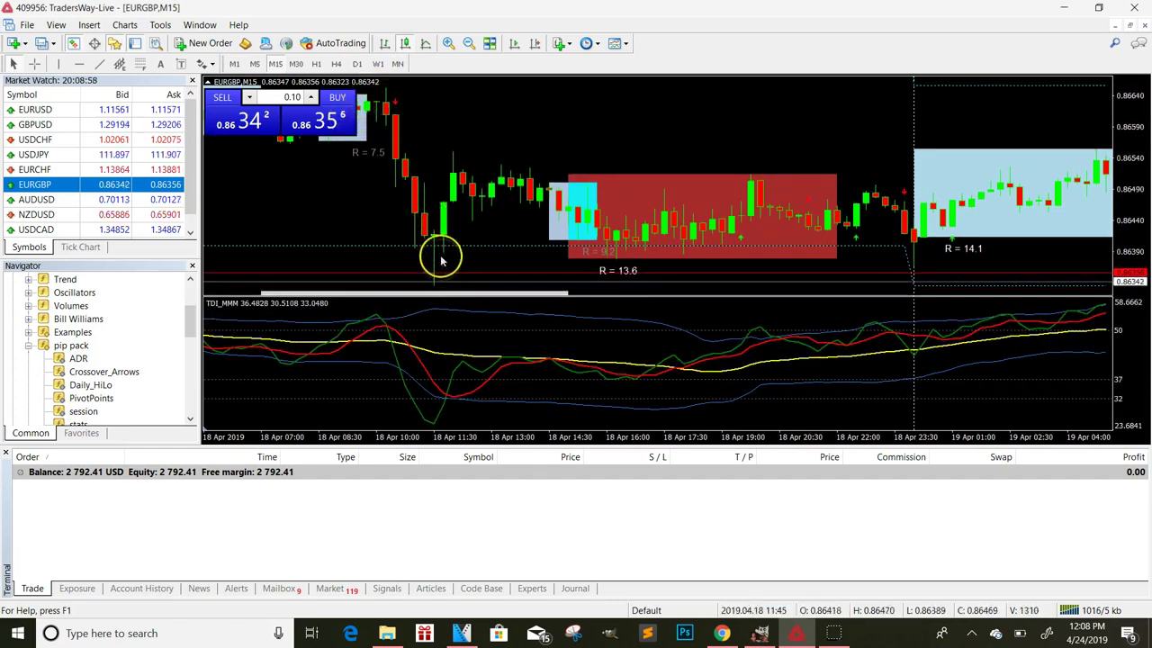
pyautogui.moveTo(385, 344); pyautogui.dragTo(569, 309)
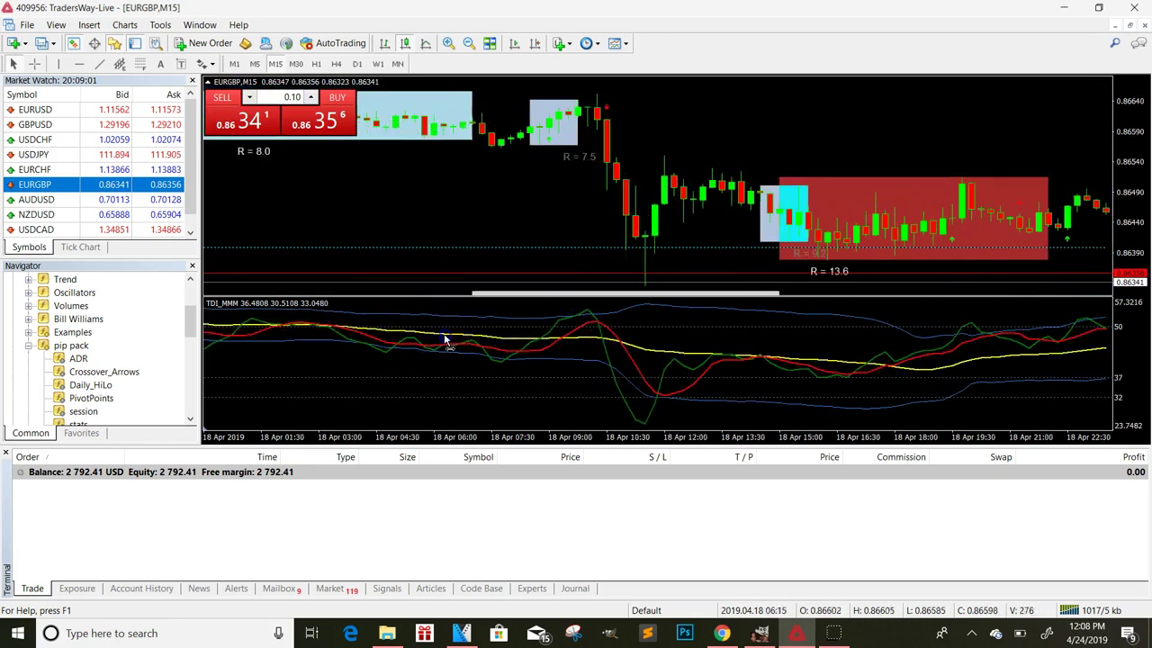
pyautogui.scroll(-3, 446, 340)
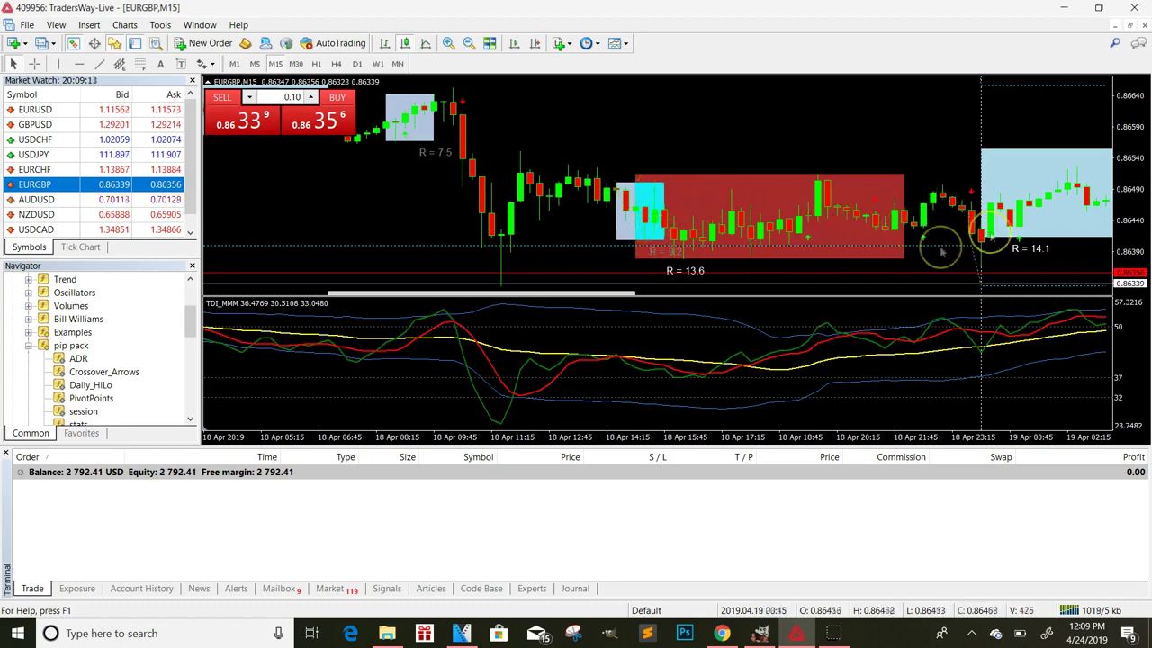
pyautogui.scroll(5, 621, 261)
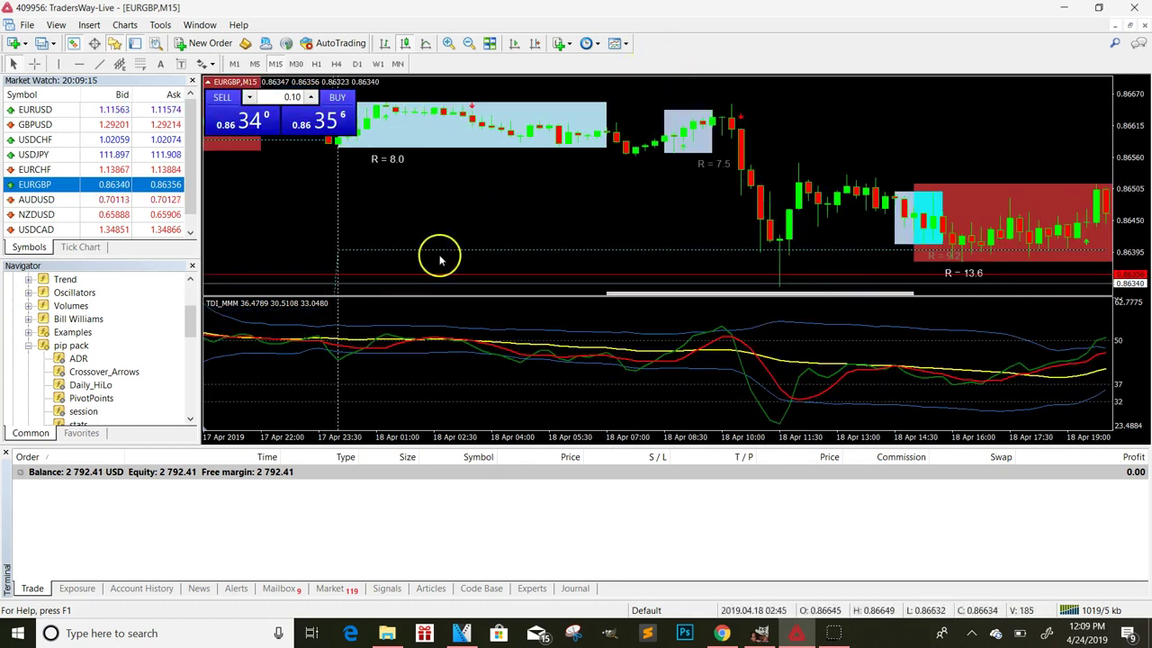
pyautogui.scroll(3, 441, 261)
pyautogui.scroll(5, 441, 252)
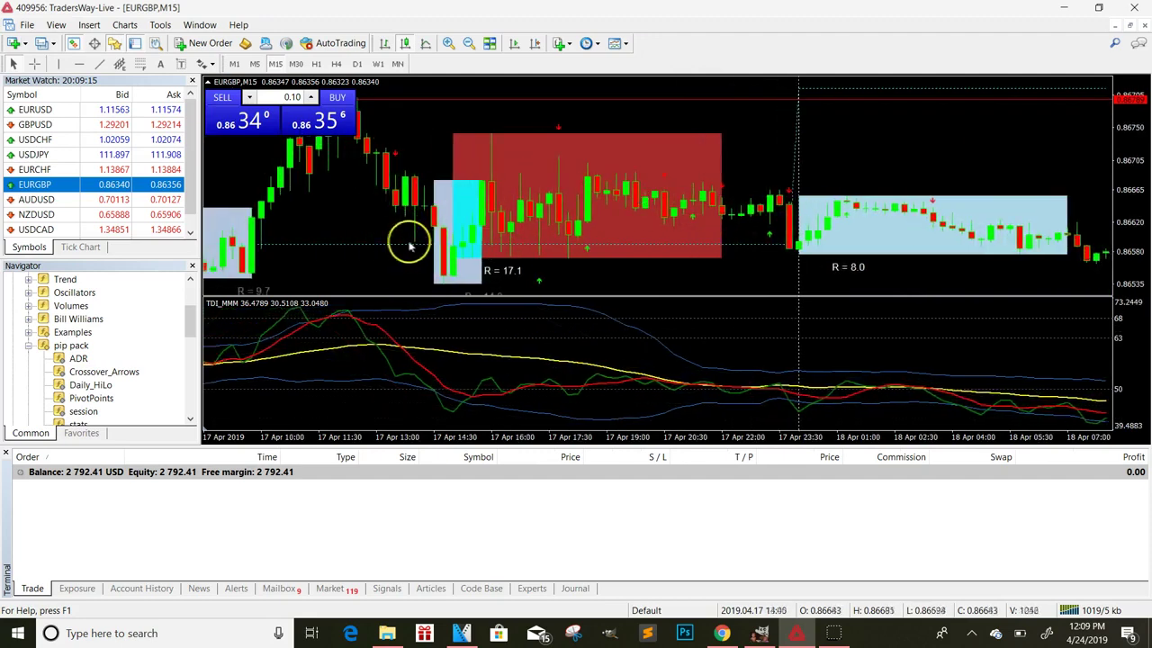
pyautogui.scroll(5, 409, 244)
pyautogui.scroll(4, 522, 234)
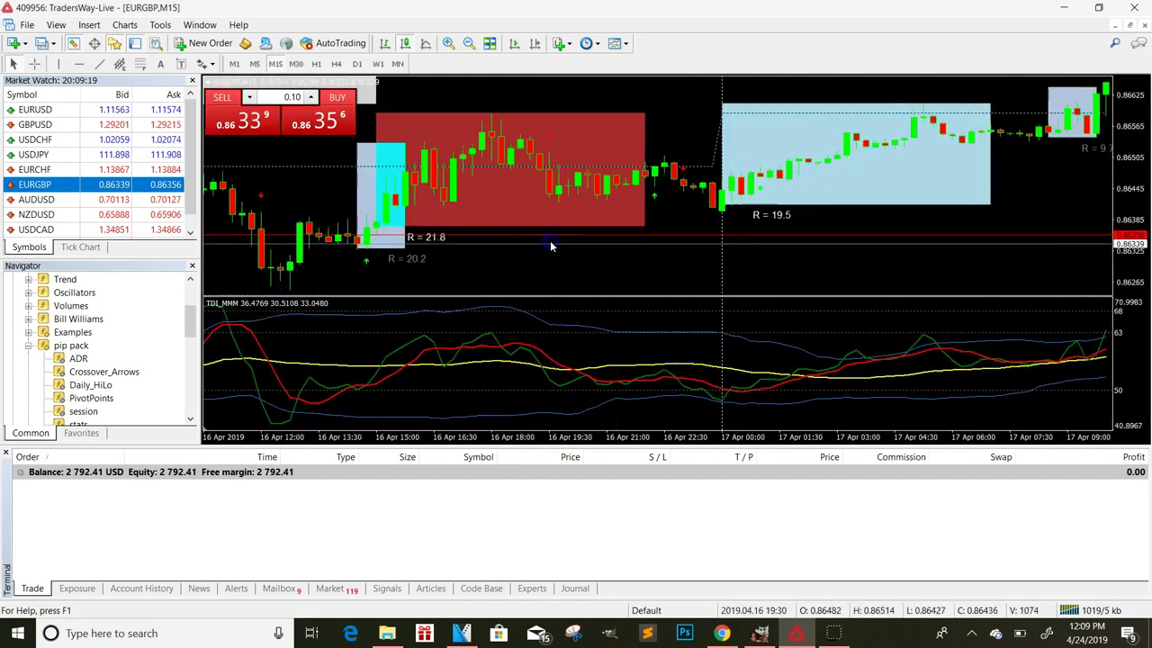
pyautogui.scroll(5, 433, 261)
pyautogui.scroll(4, 457, 264)
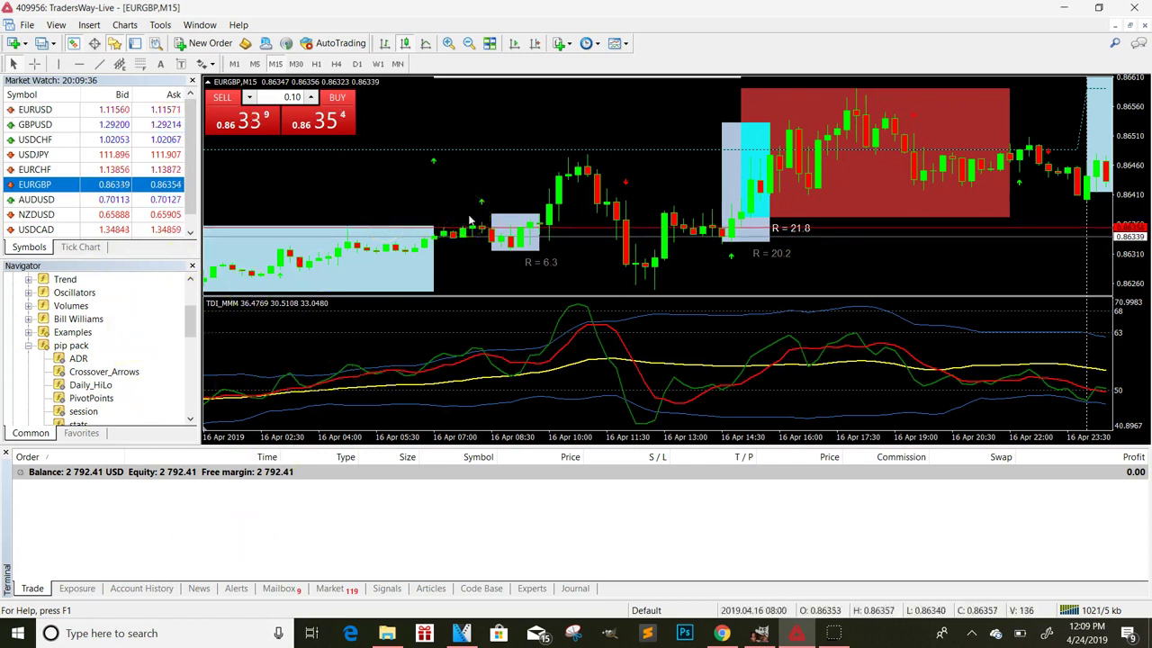
# Step: Pan EURGBP forward through 18–22 April to the latest bars and zoom in
pyautogui.click(467, 43)
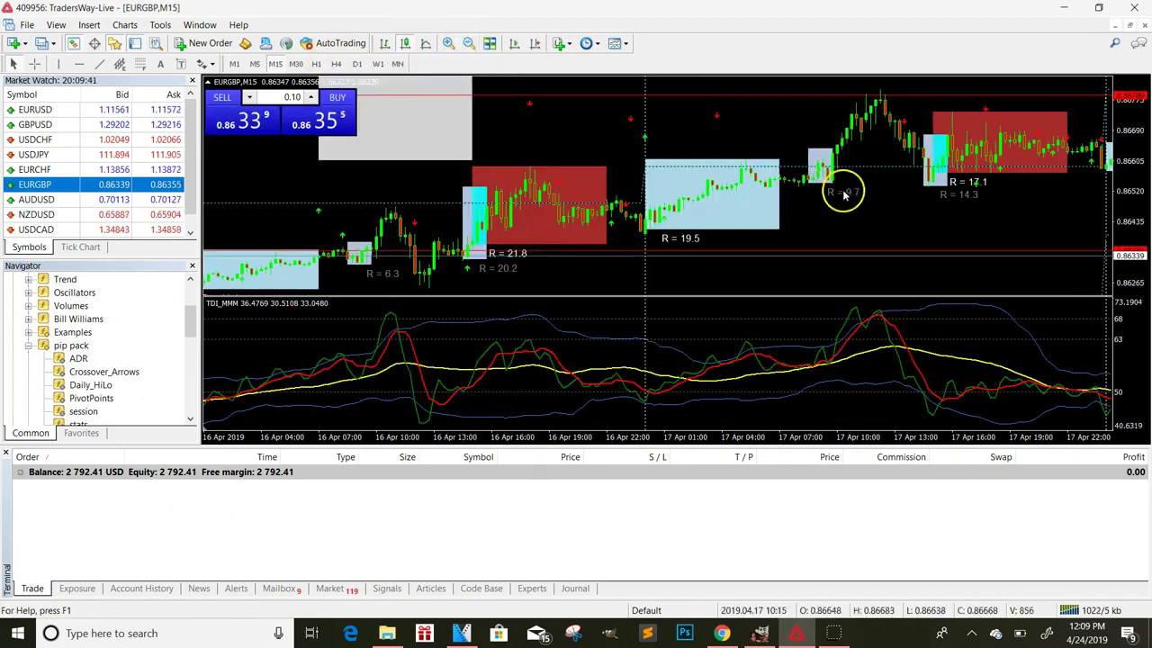
pyautogui.moveTo(841, 191); pyautogui.dragTo(720, 189)
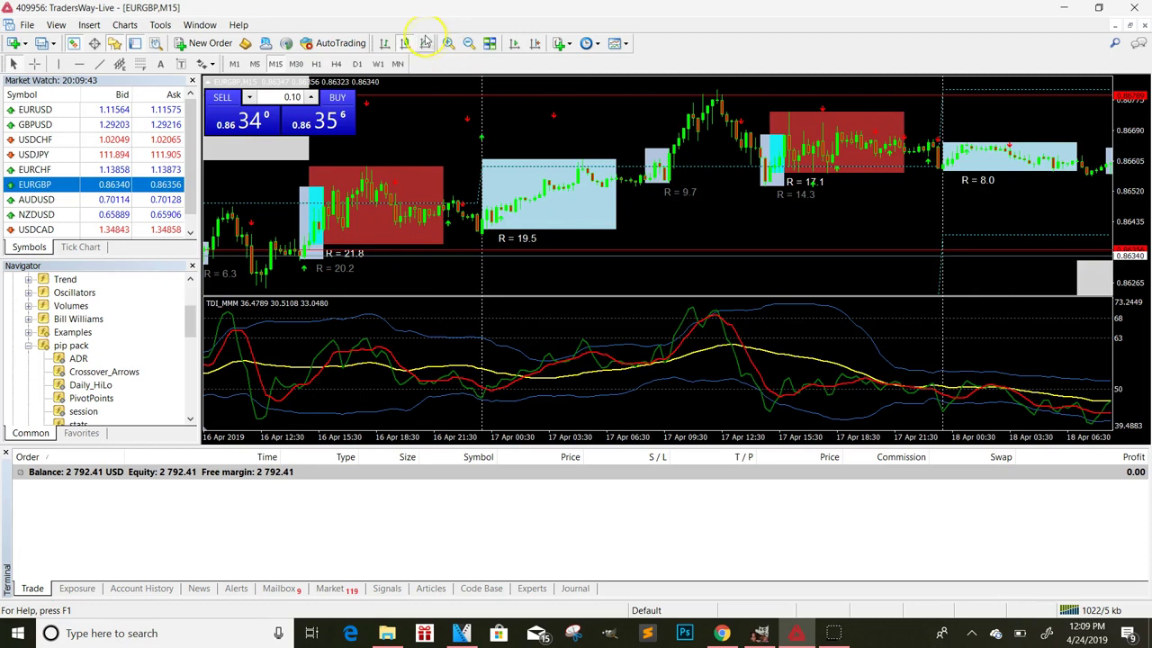
pyautogui.moveTo(513, 108); pyautogui.dragTo(270, 162)
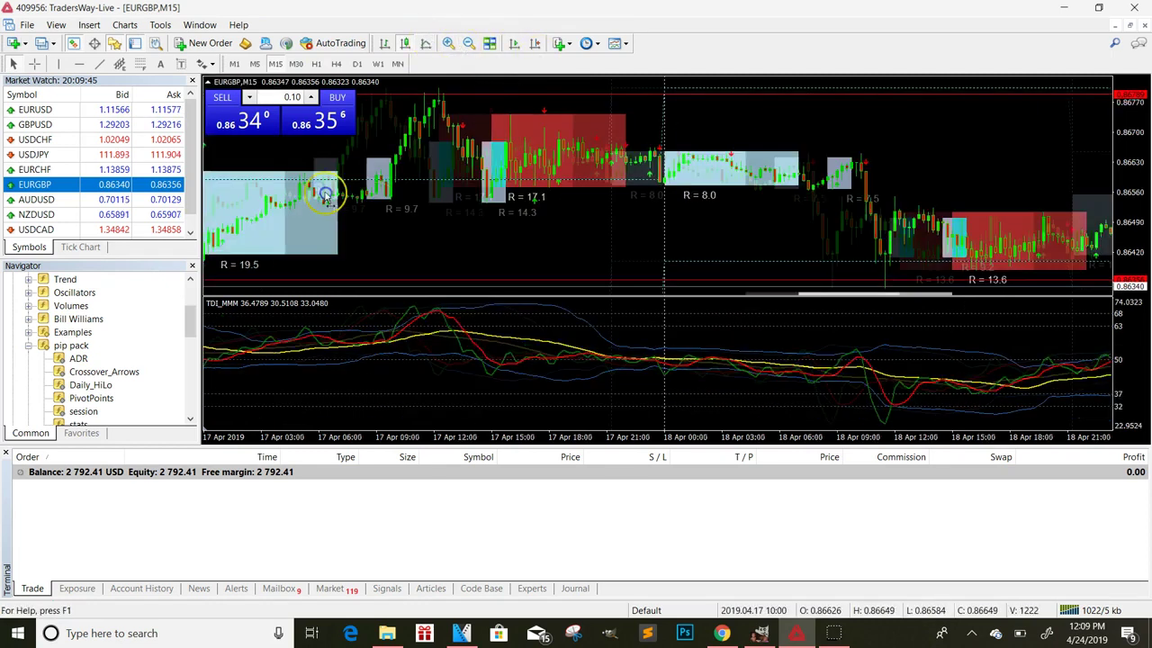
pyautogui.moveTo(765, 205); pyautogui.dragTo(297, 171)
pyautogui.moveTo(829, 167); pyautogui.dragTo(446, 113)
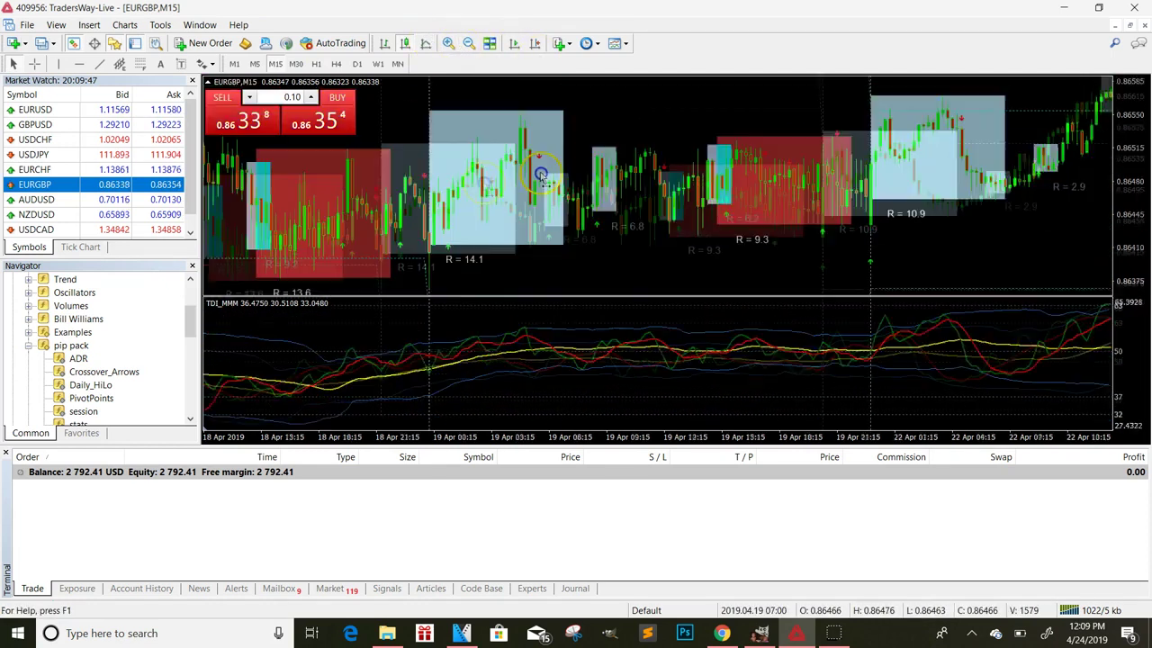
pyautogui.click(535, 43)
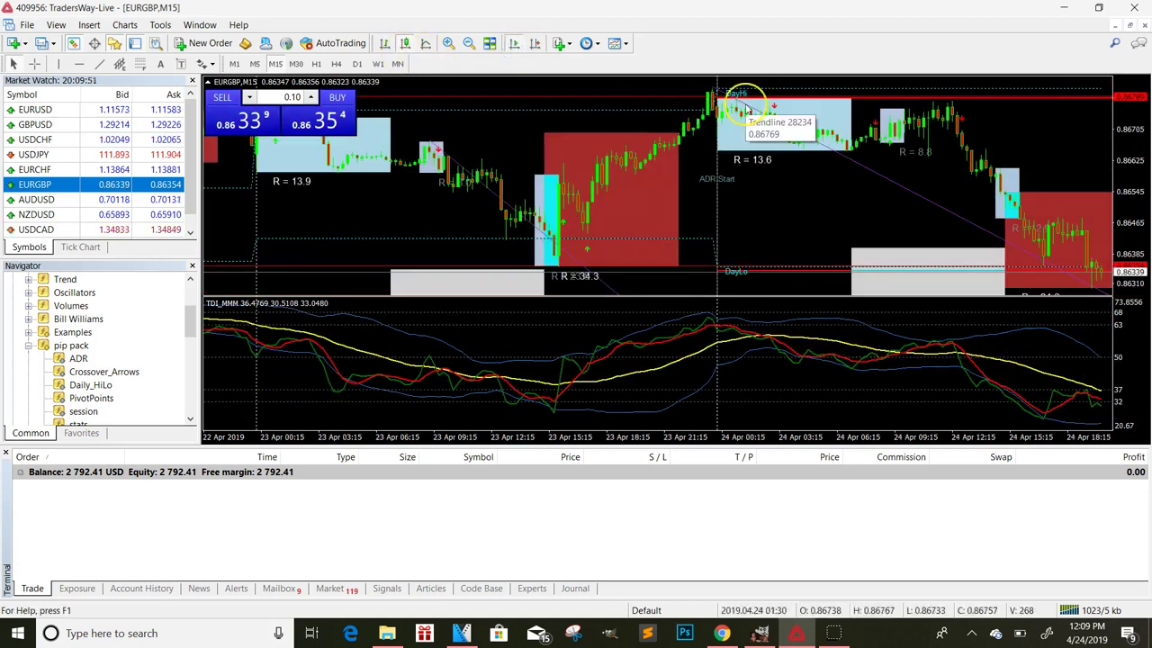
pyautogui.click(448, 43)
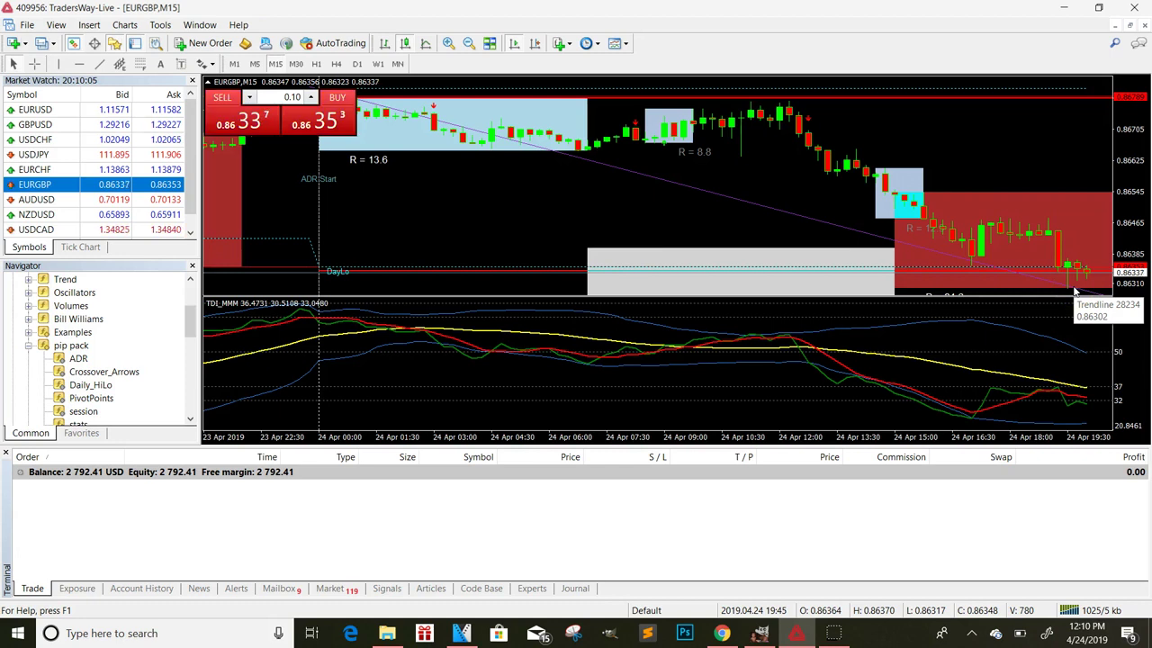
# Step: Switch to Chrome and load the Google homepage at google.com
pyautogui.click(722, 633)
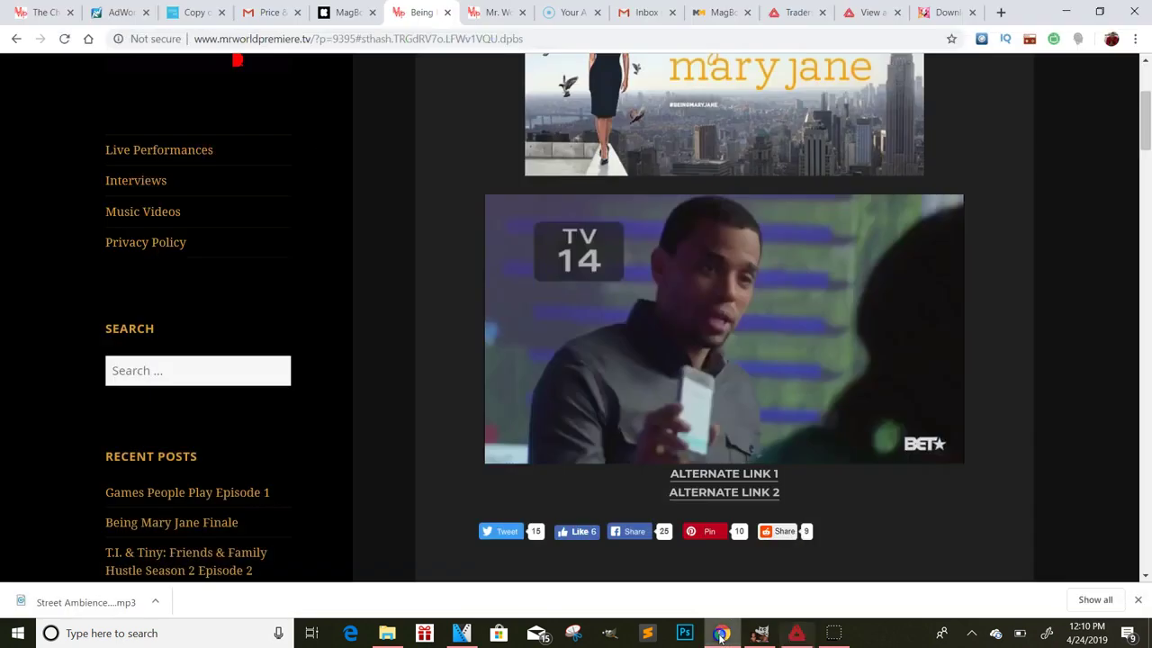
pyautogui.click(558, 11)
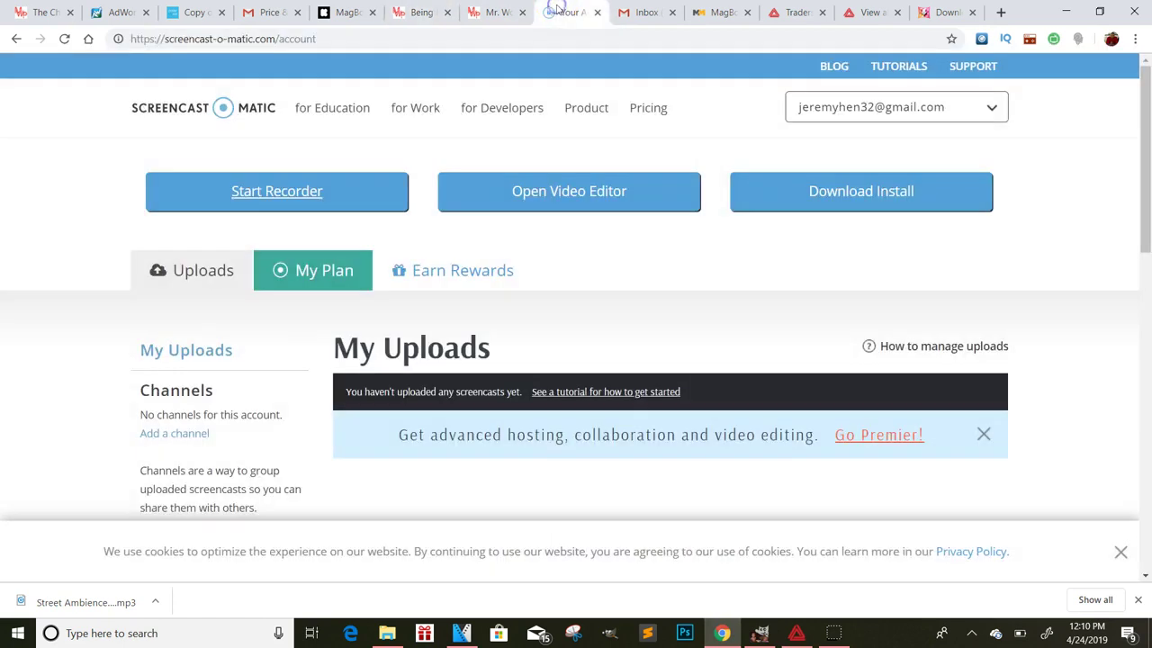
pyautogui.click(409, 37)
pyautogui.press('BackSpace')
pyautogui.write('google.com')
pyautogui.press('Return')
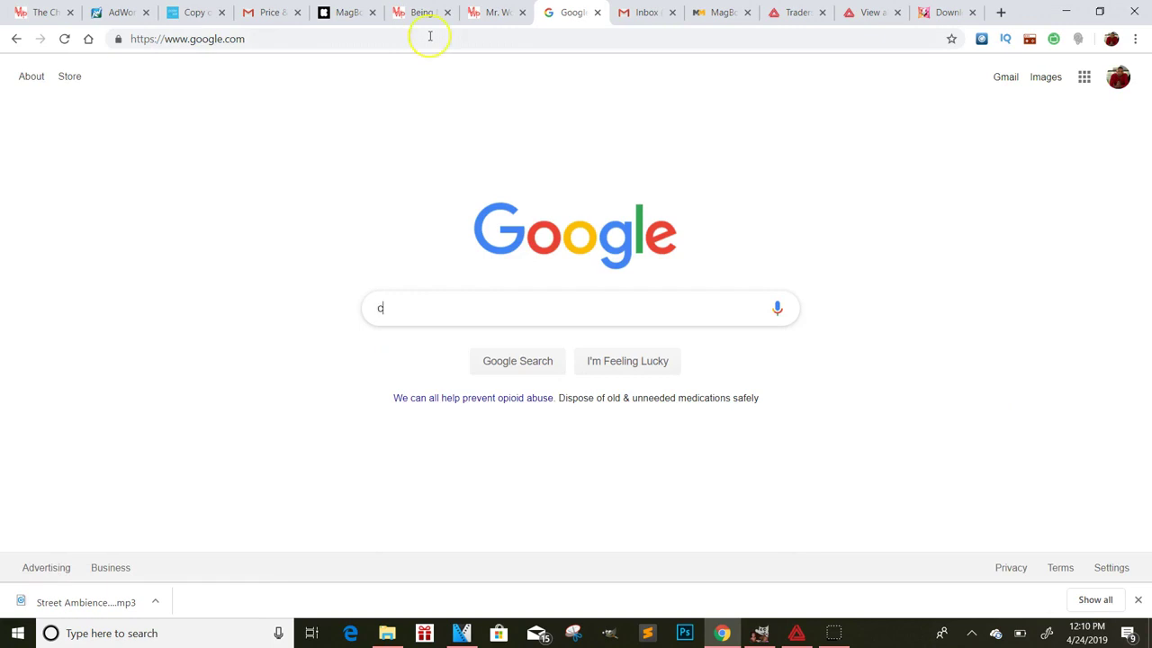
pyautogui.write('alc')
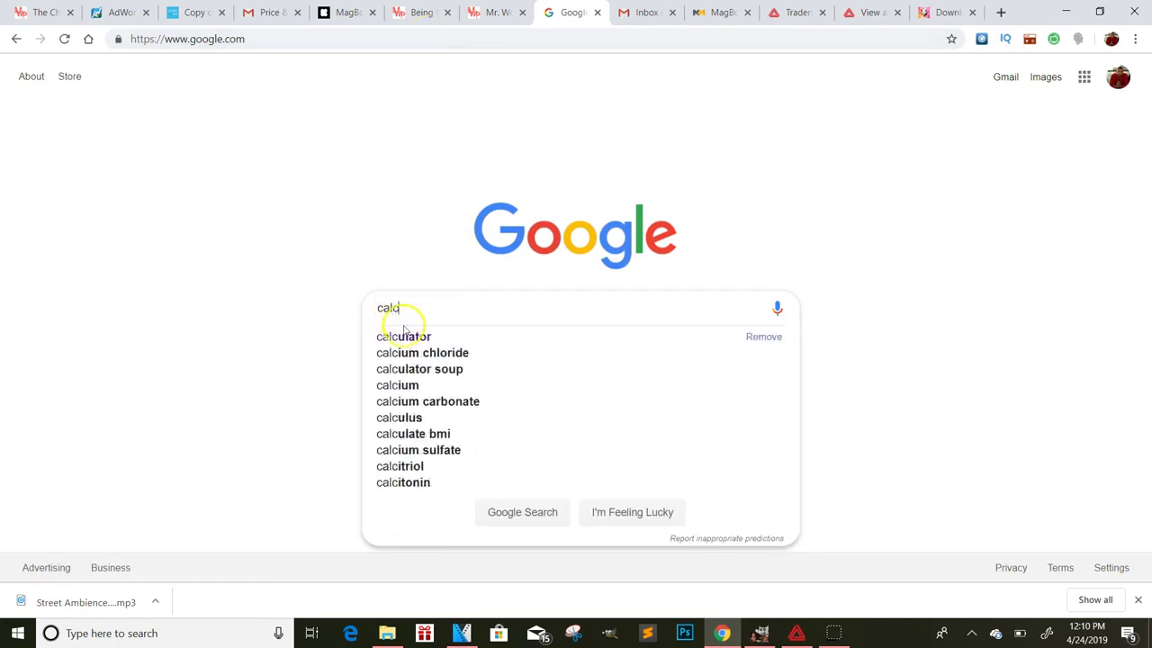
# Step: Calculate 284 × 3 = 852 on the Google calculator
pyautogui.click(403, 336)
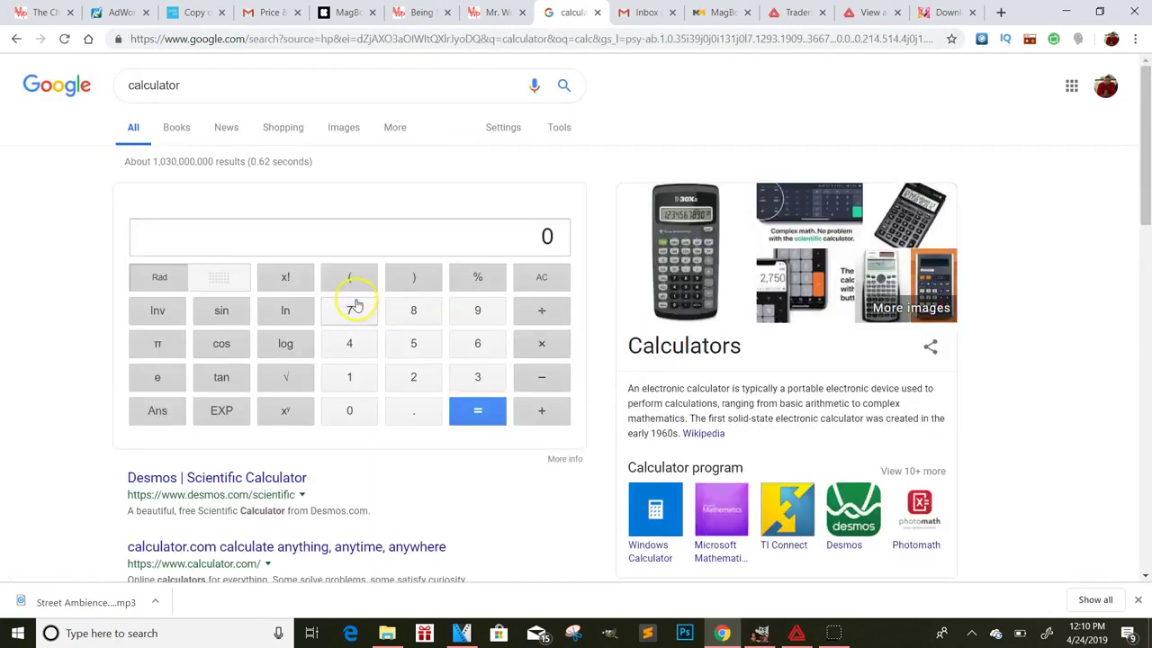
pyautogui.click(413, 376)
pyautogui.click(413, 309)
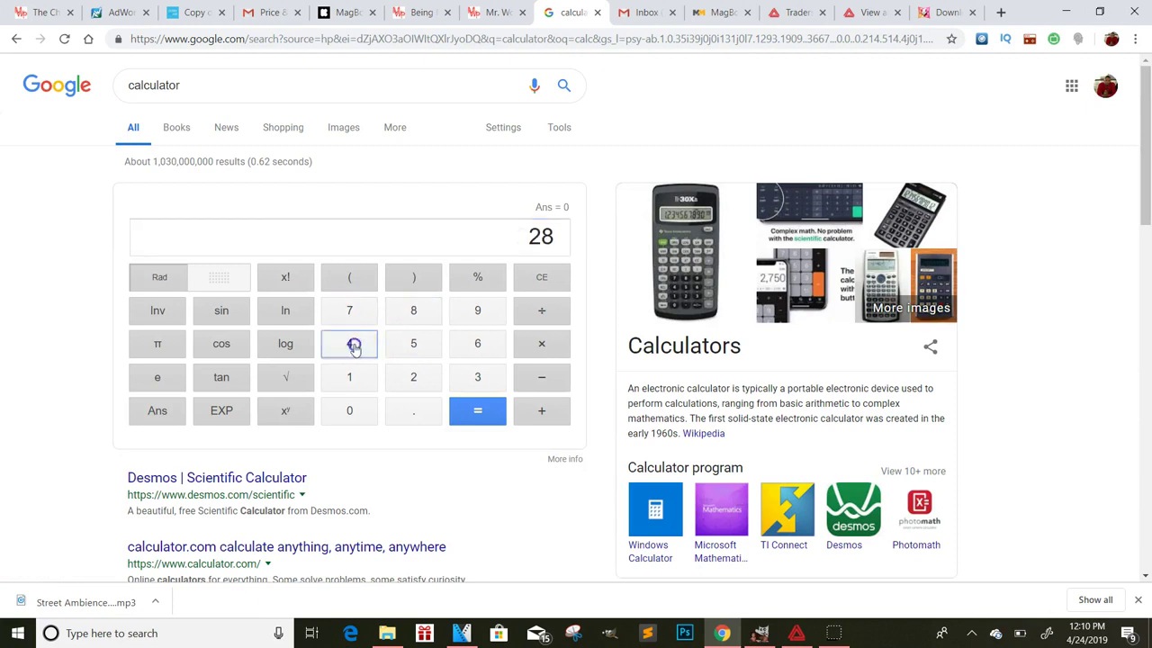
pyautogui.click(349, 343)
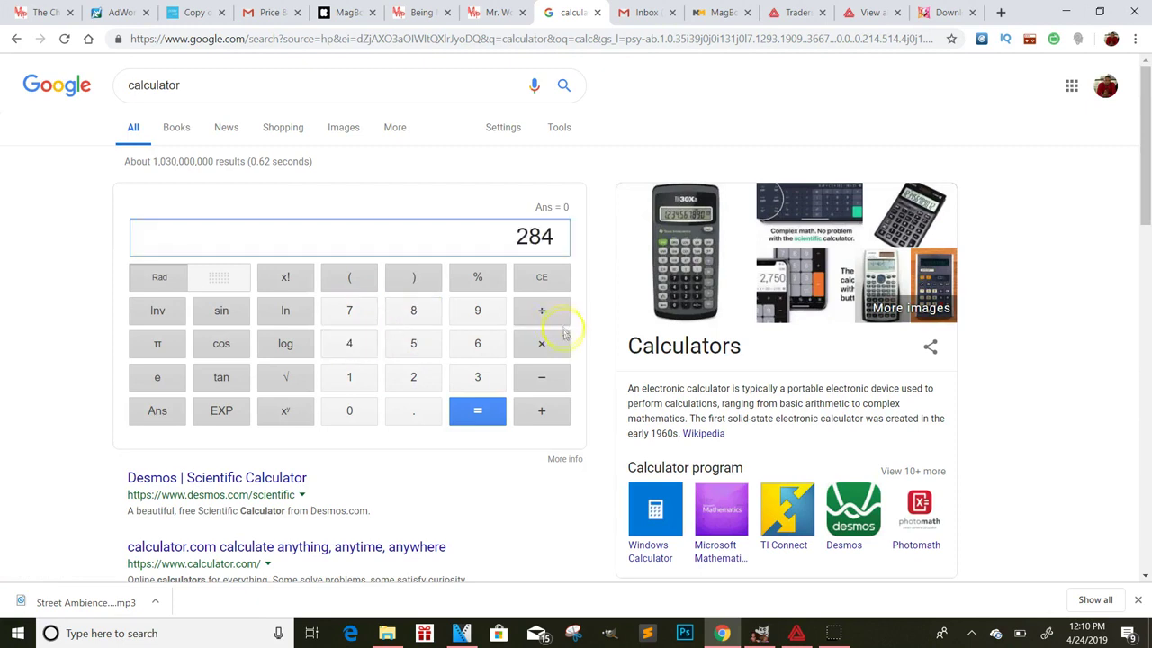
pyautogui.click(478, 376)
pyautogui.click(484, 410)
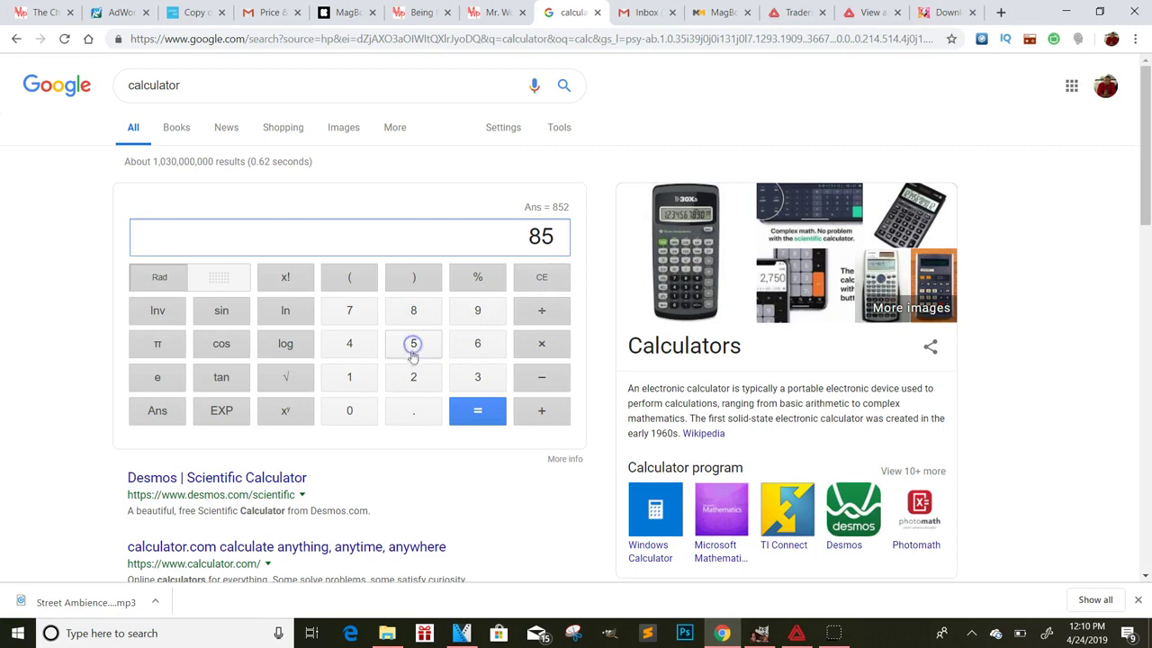
# Step: Multiply 852 by 4 to get 3408, fixing a mistyped digit
pyautogui.click(413, 347)
pyautogui.click(540, 276)
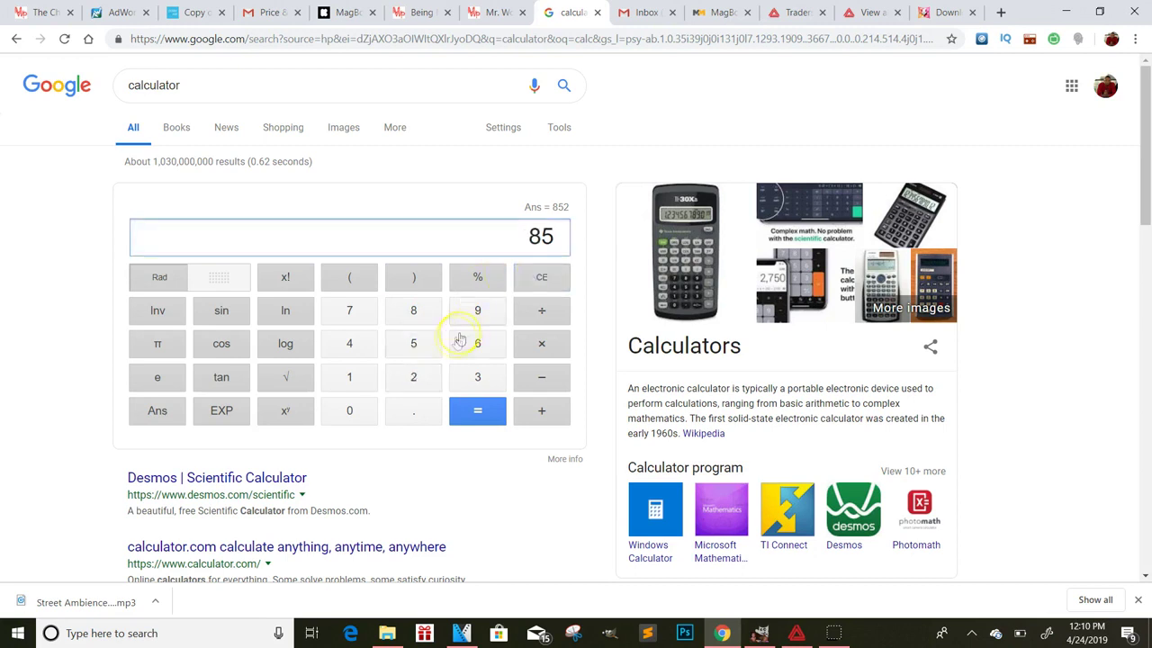
pyautogui.click(413, 376)
pyautogui.click(541, 343)
pyautogui.click(349, 343)
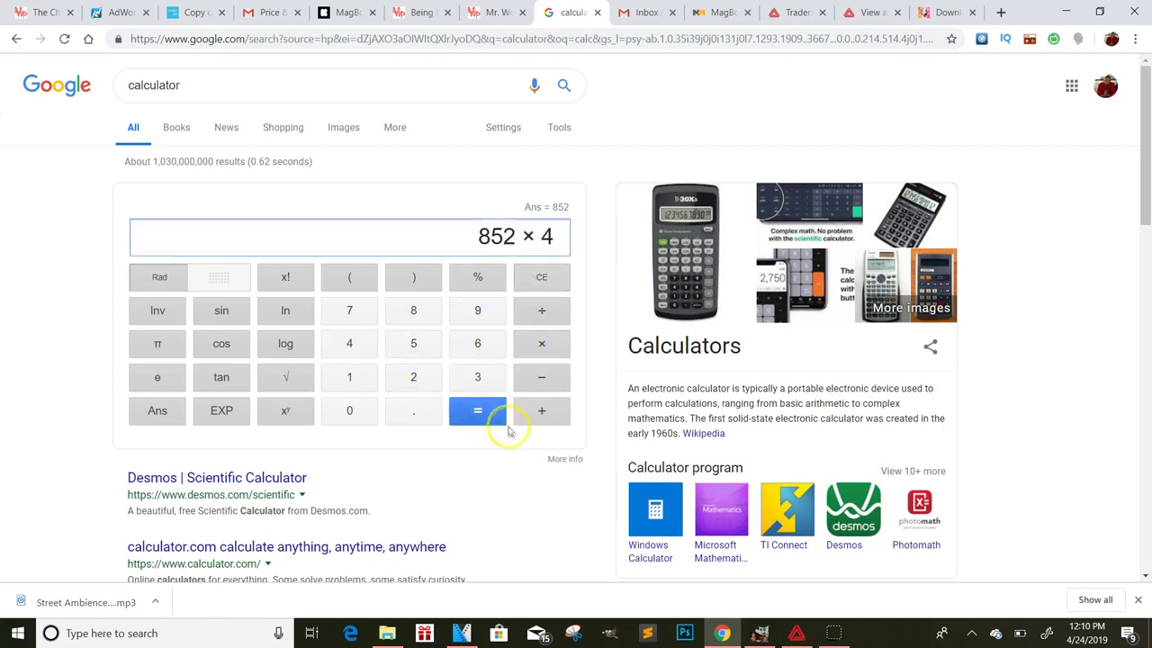
pyautogui.click(482, 412)
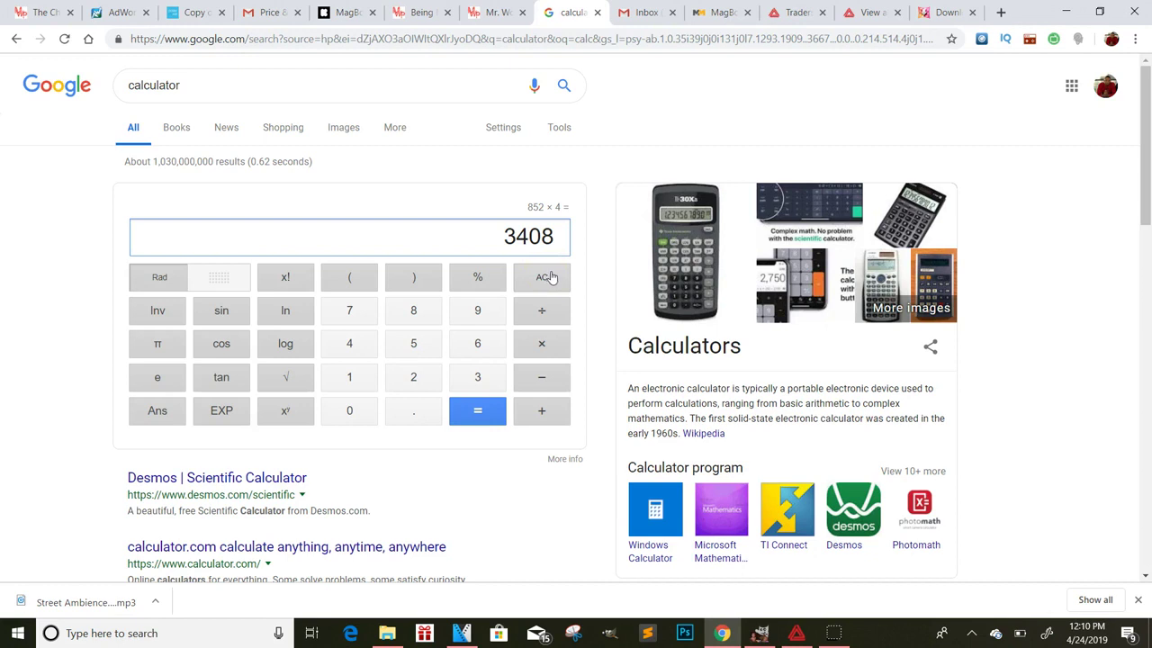
# Step: Multiply 3408 by 12 for a yearly total of 40896
pyautogui.click(547, 277)
pyautogui.click(477, 376)
pyautogui.click(344, 343)
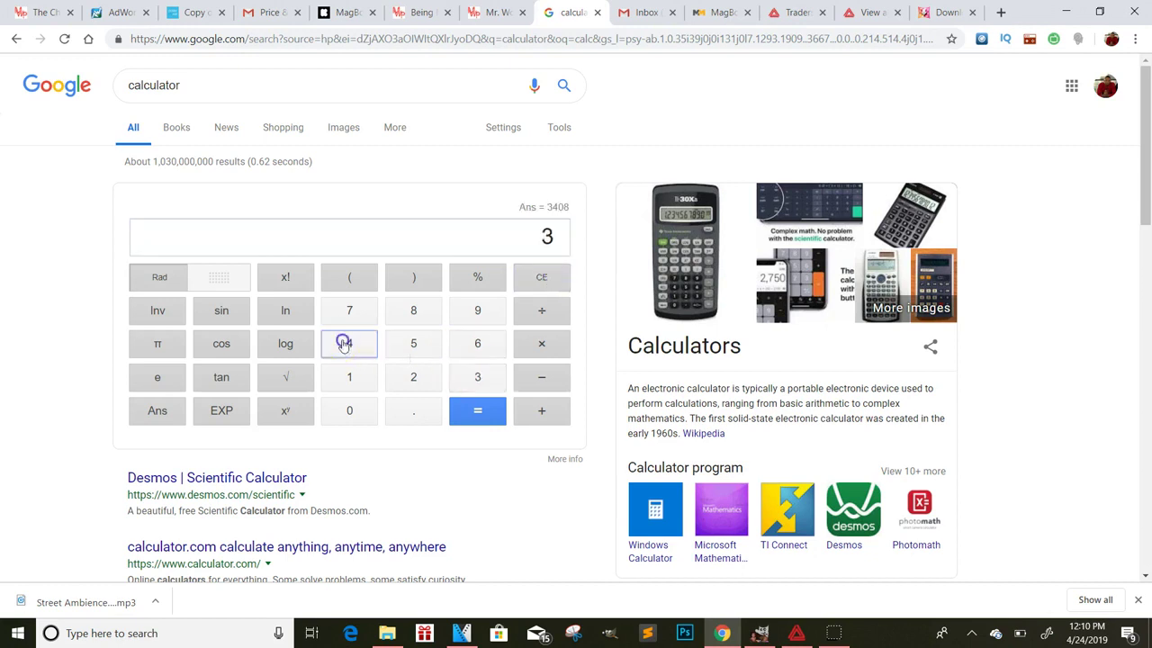
pyautogui.click(350, 410)
pyautogui.click(413, 309)
pyautogui.click(540, 343)
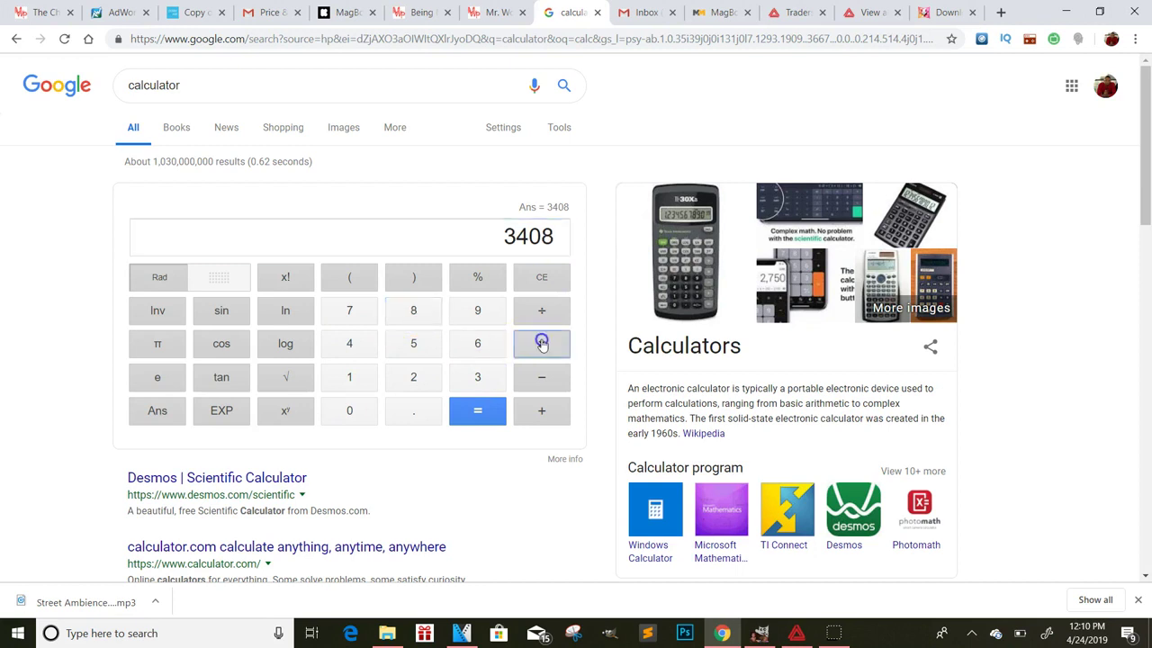
pyautogui.click(349, 376)
pyautogui.click(413, 377)
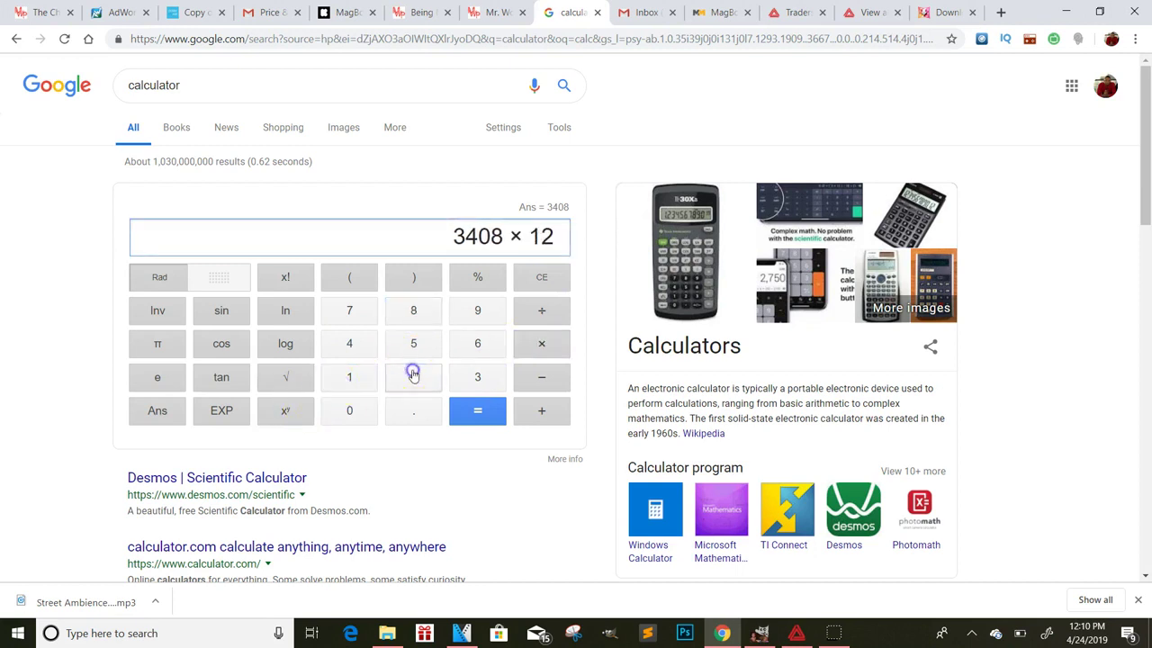
pyautogui.click(474, 409)
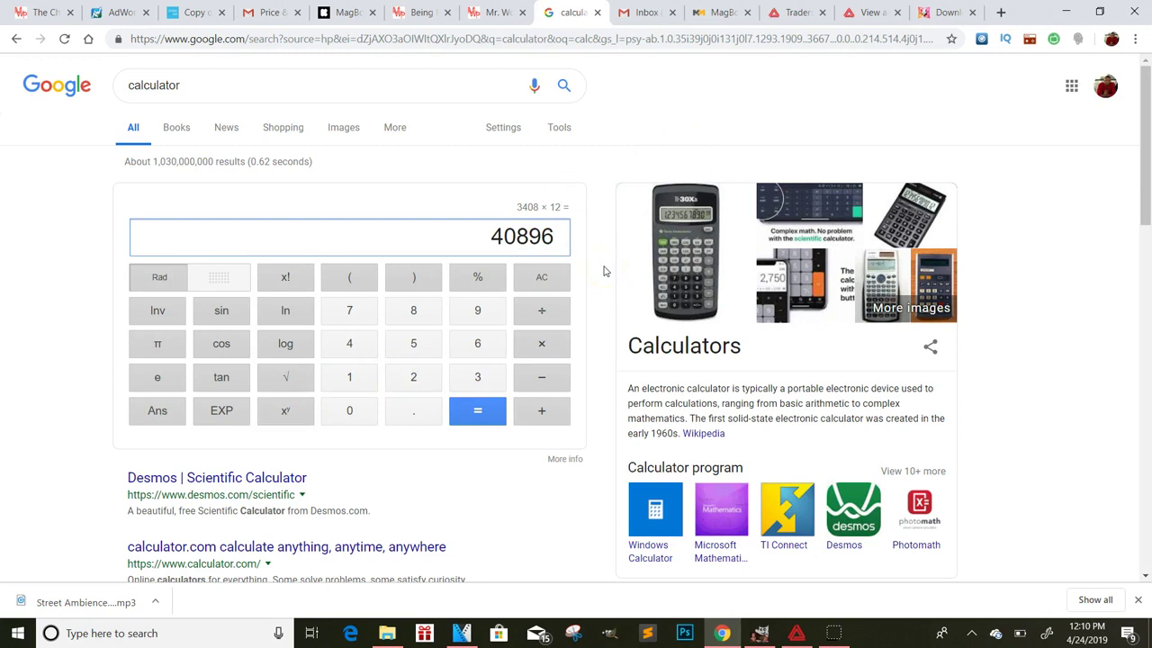
# Step: Select the 40896 result, then clear the calculator
pyautogui.click(595, 250)
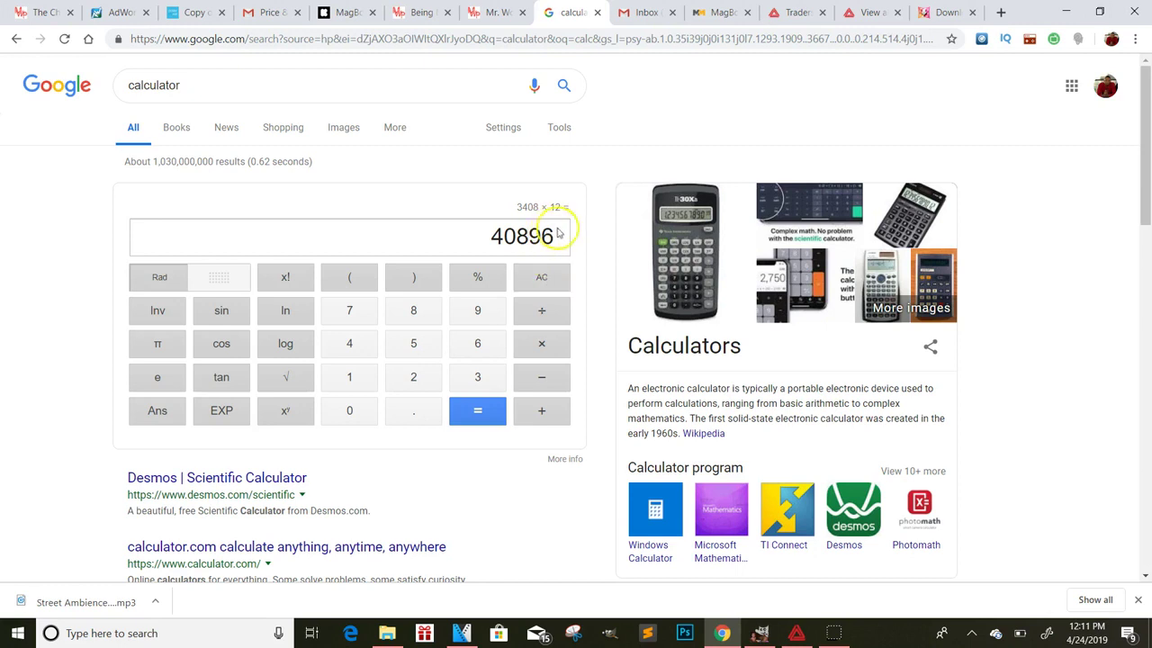
pyautogui.click(560, 234)
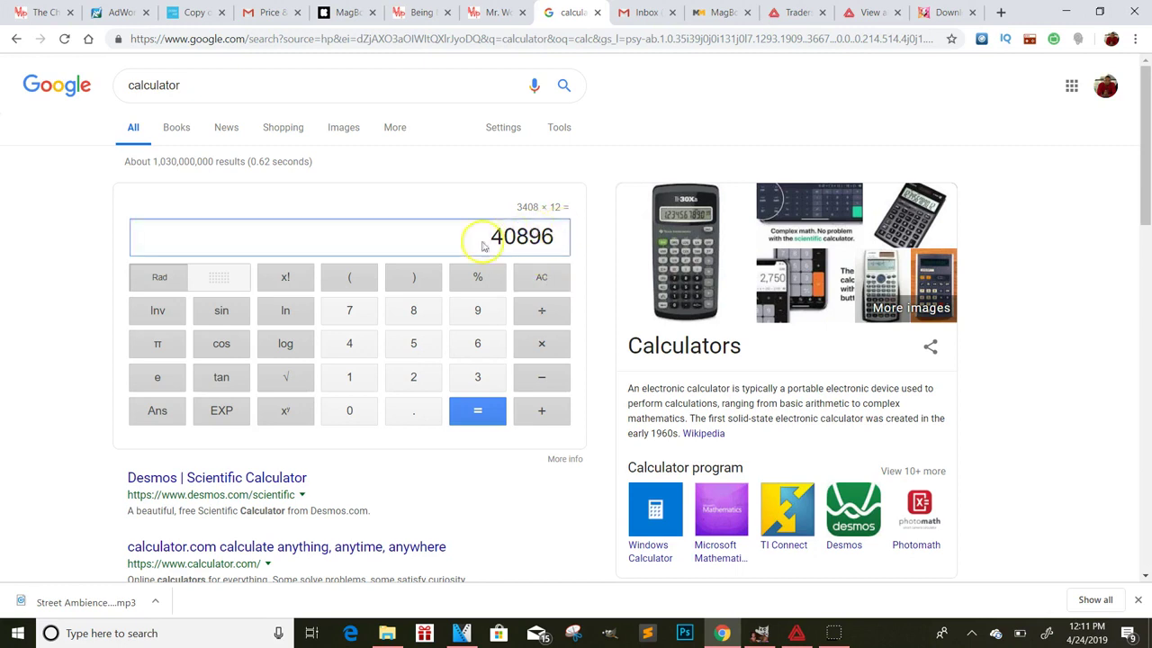
pyautogui.moveTo(484, 241); pyautogui.dragTo(553, 236)
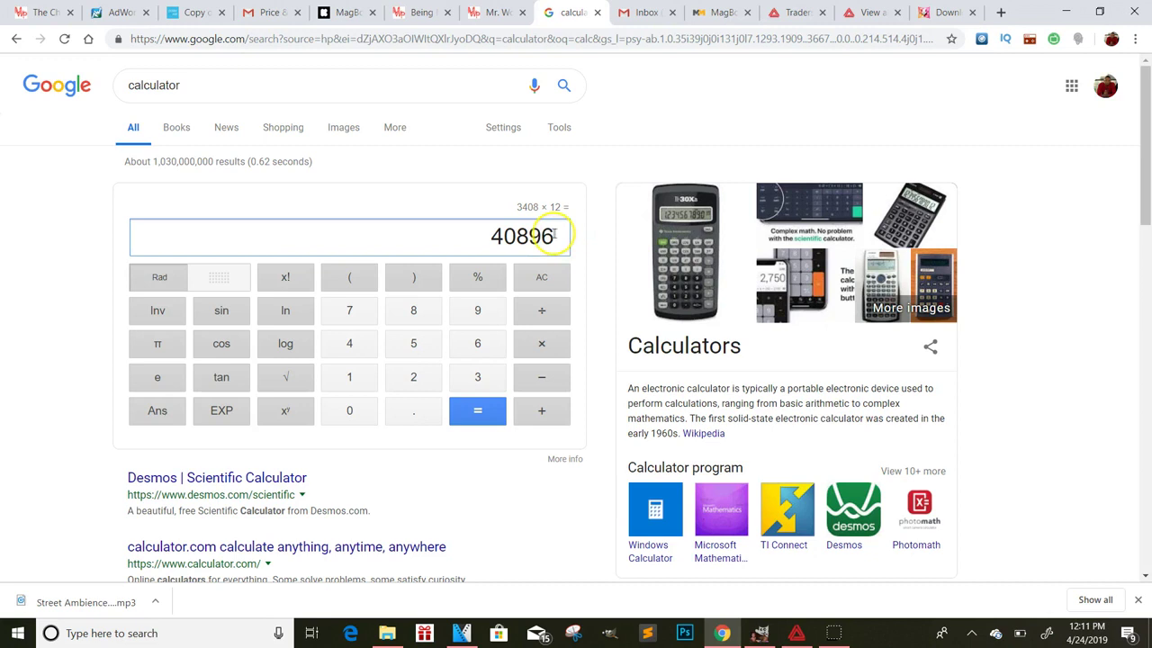
pyautogui.moveTo(559, 238); pyautogui.dragTo(491, 238)
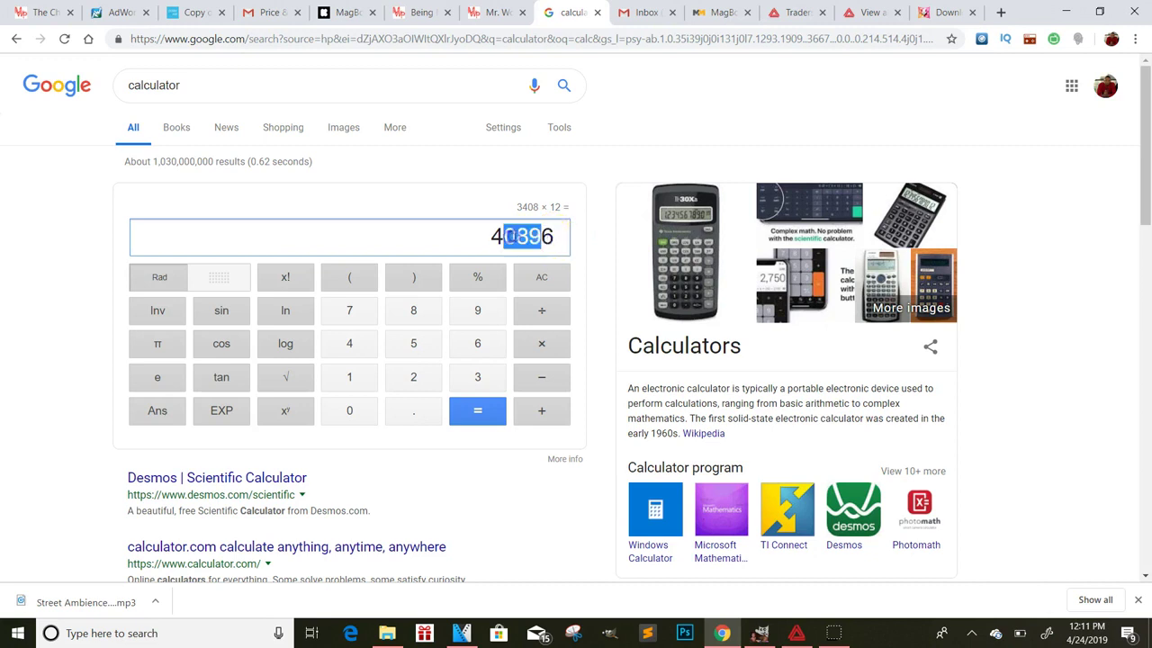
pyautogui.click(555, 270)
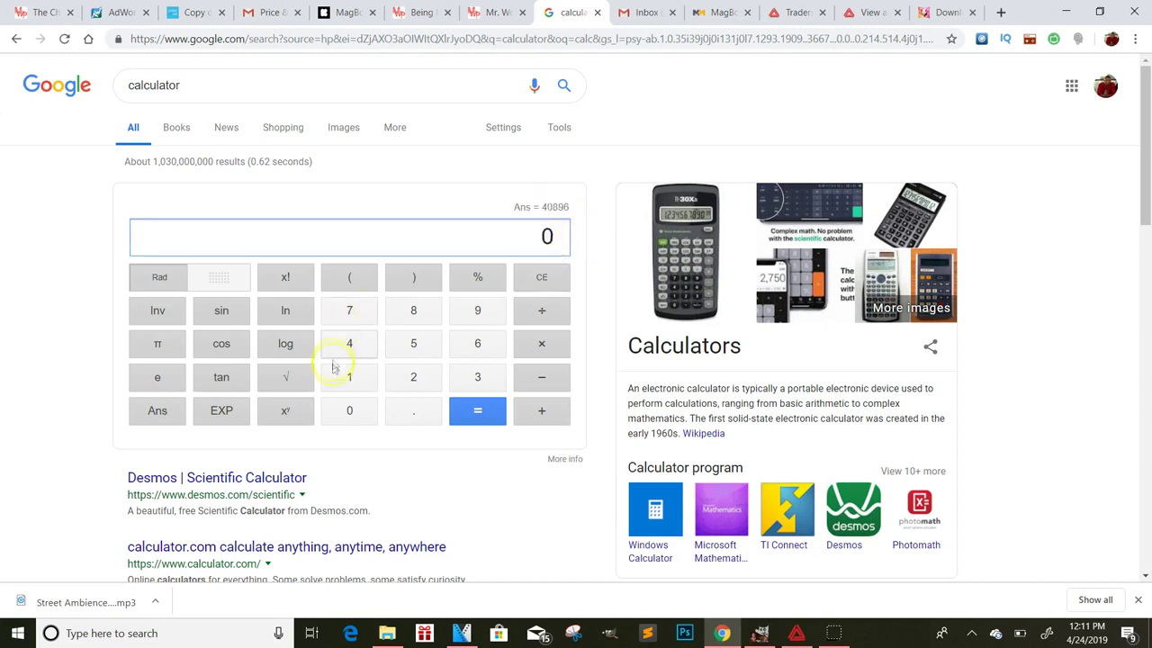
# Step: Calculate 300 × 5 = 1500 on the Google calculator
pyautogui.click(349, 410)
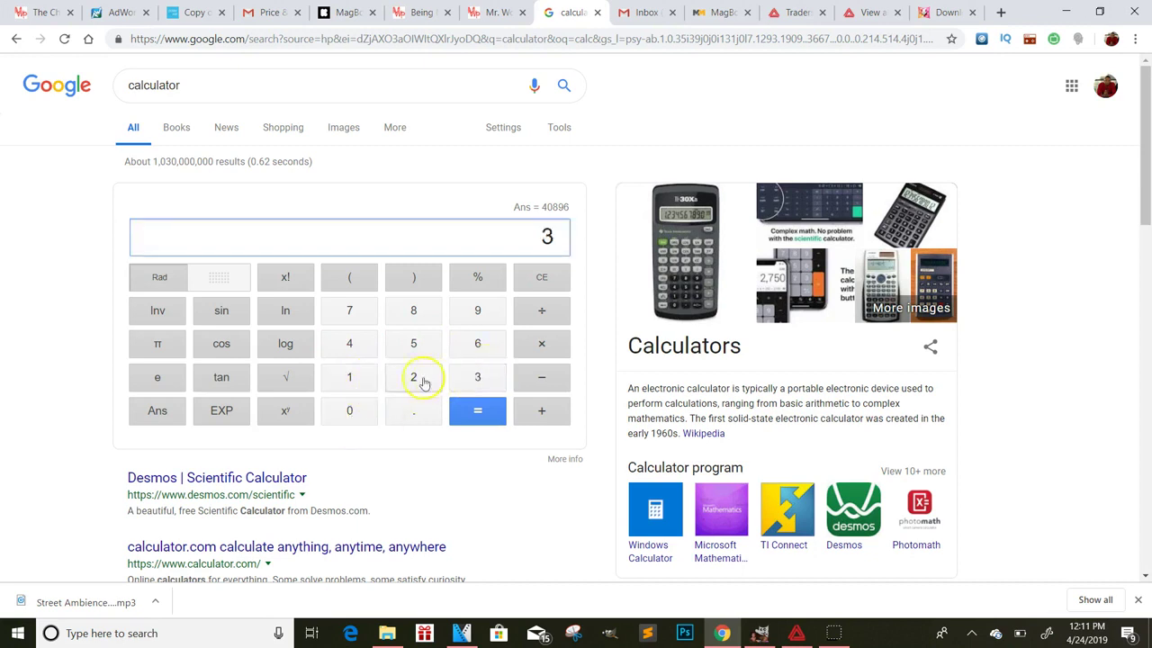
pyautogui.click(350, 410)
pyautogui.click(349, 411)
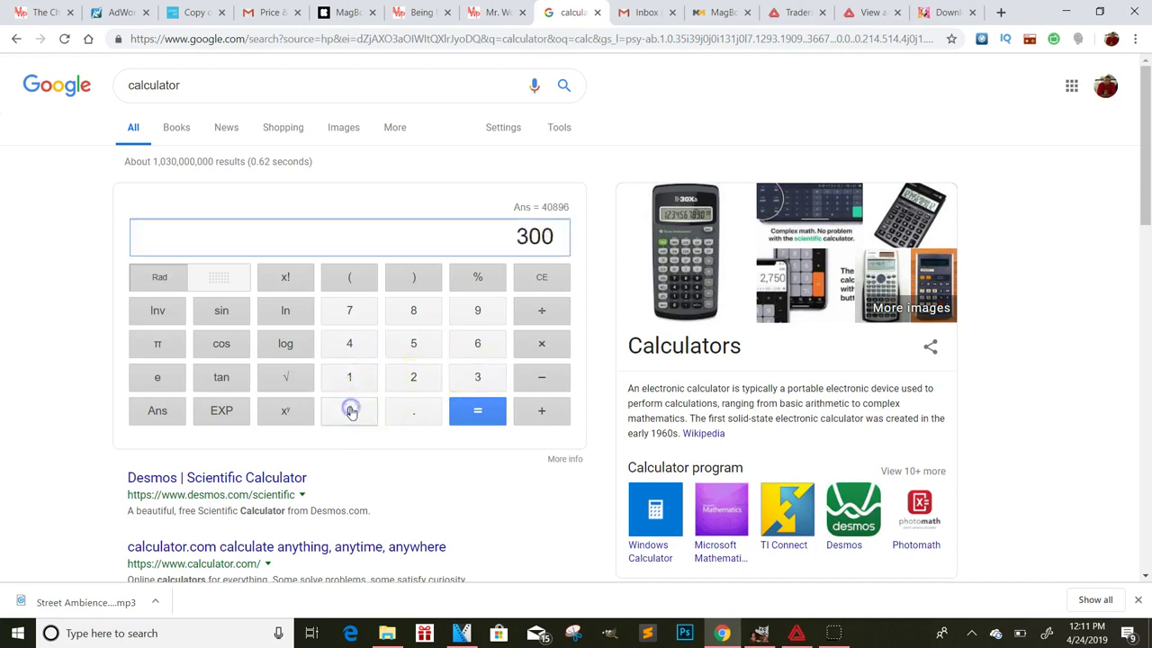
pyautogui.click(542, 343)
pyautogui.click(413, 343)
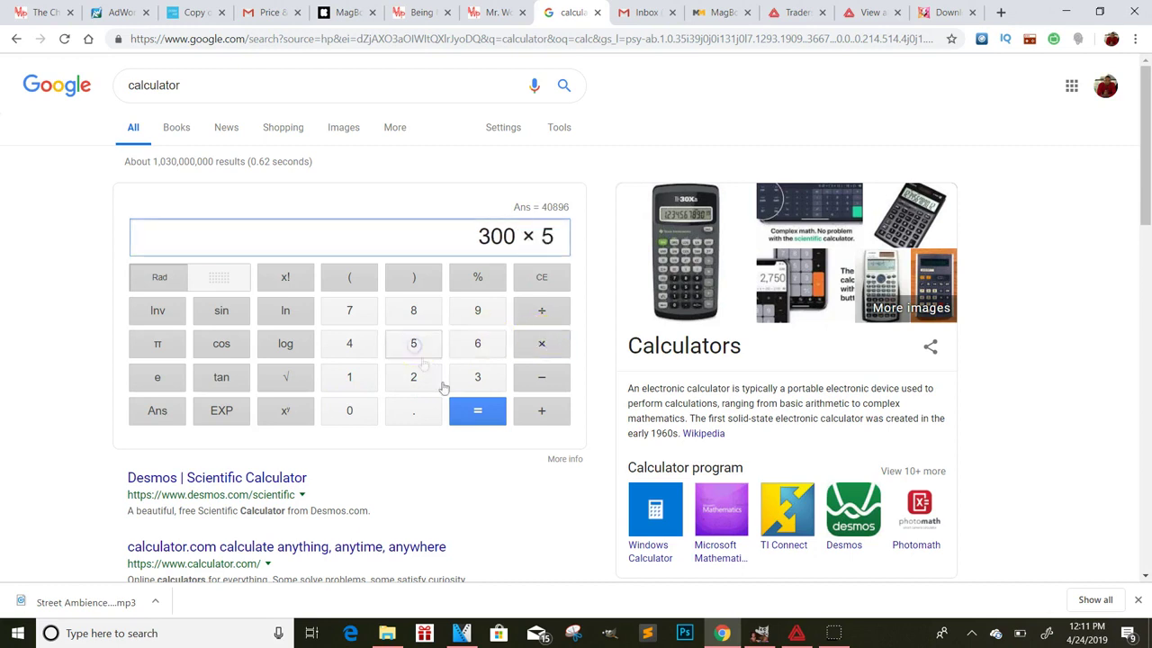
pyautogui.click(477, 412)
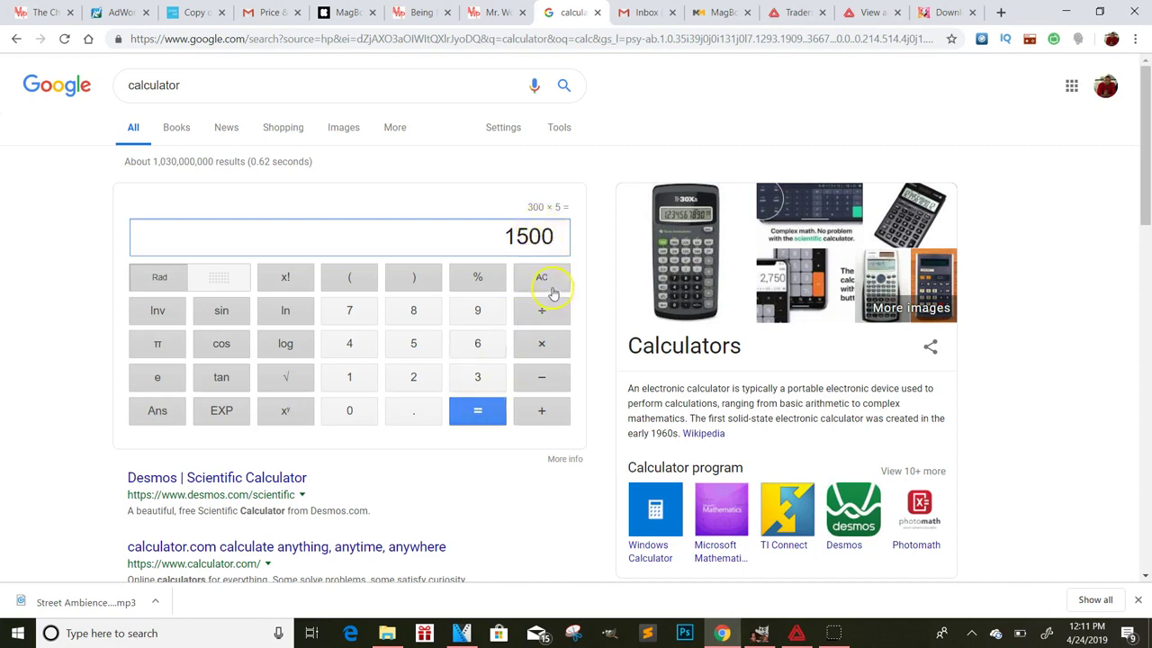
# Step: Multiply 1500 by 4 to get 6000, then by 12 to get 72000
pyautogui.click(542, 343)
pyautogui.click(349, 343)
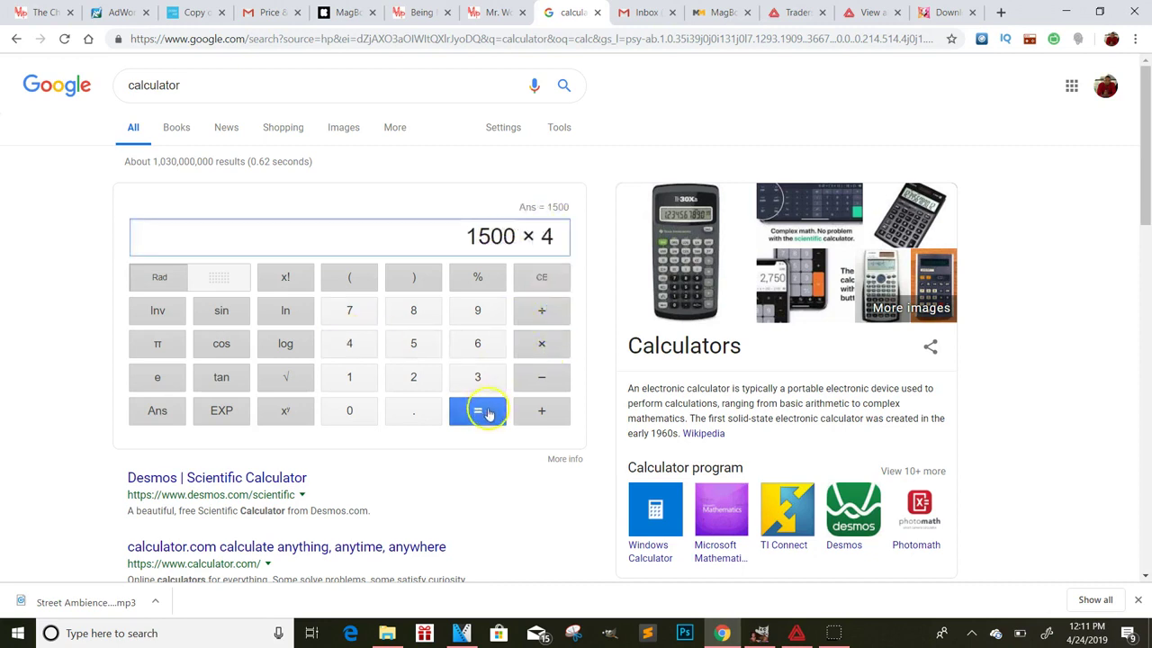
pyautogui.click(489, 413)
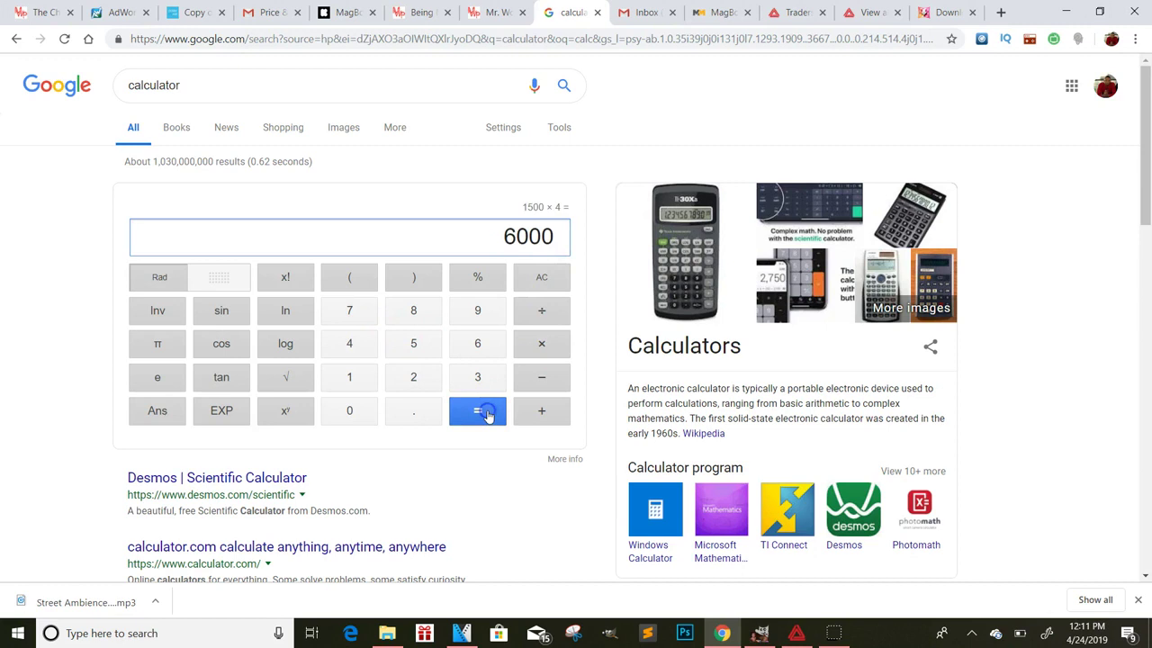
pyautogui.click(542, 343)
pyautogui.click(349, 377)
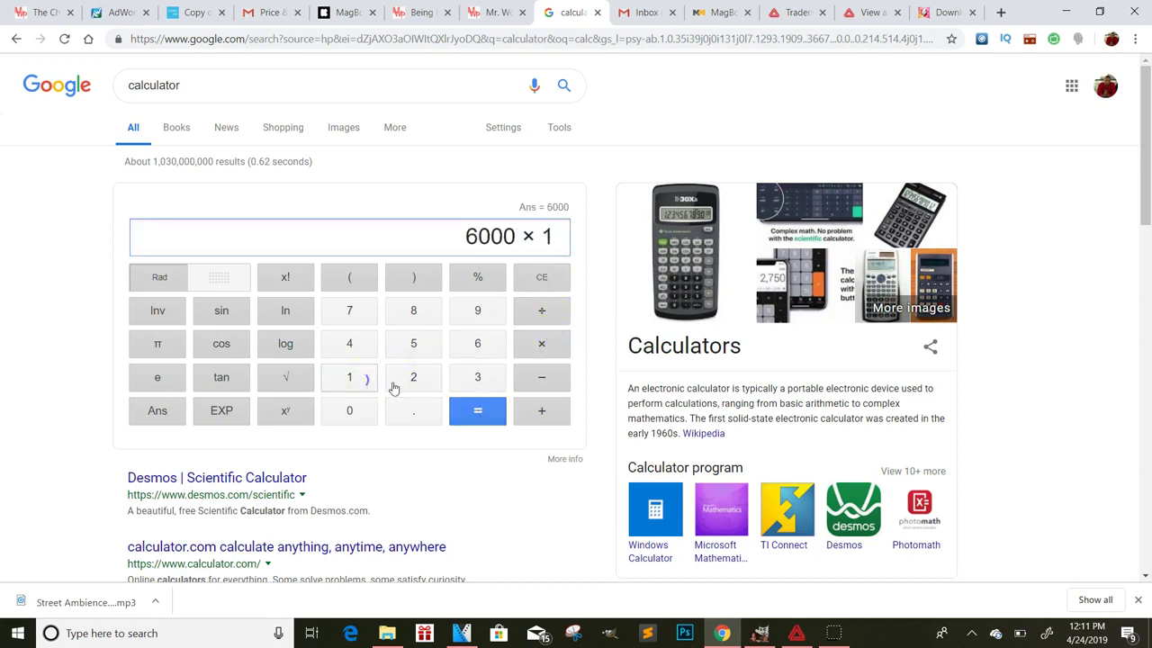
pyautogui.click(413, 377)
pyautogui.click(464, 412)
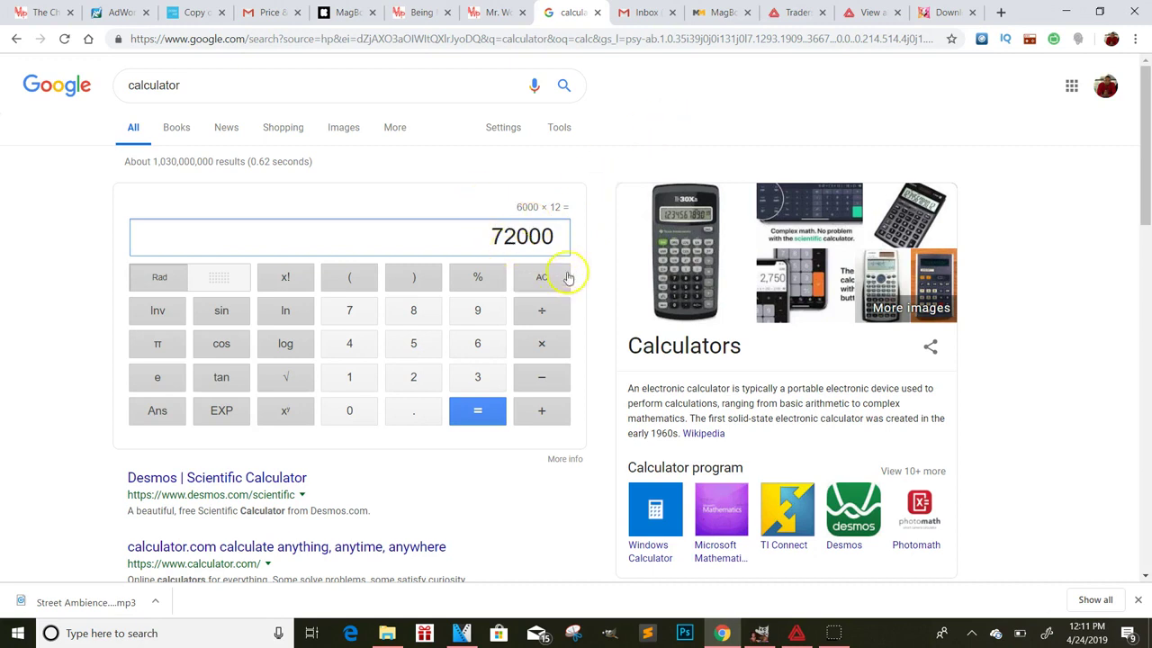
# Step: Bring back the EURGBP M15 chart, zoom out, then zoom in on 24 April candles
pyautogui.click(797, 633)
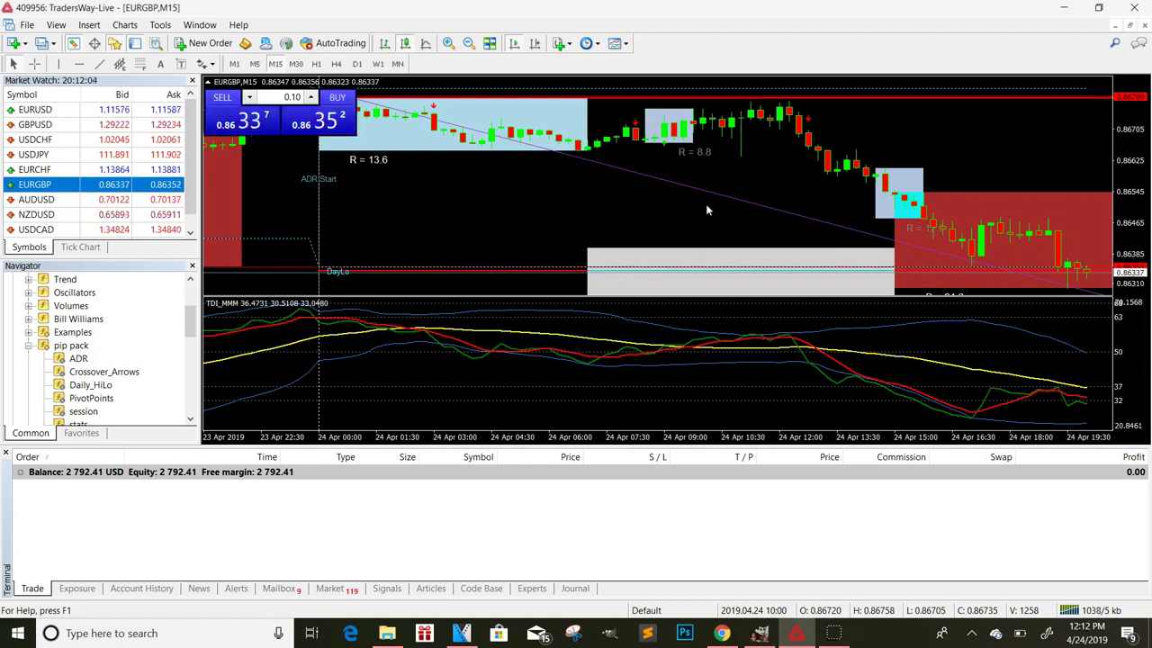
pyautogui.click(469, 42)
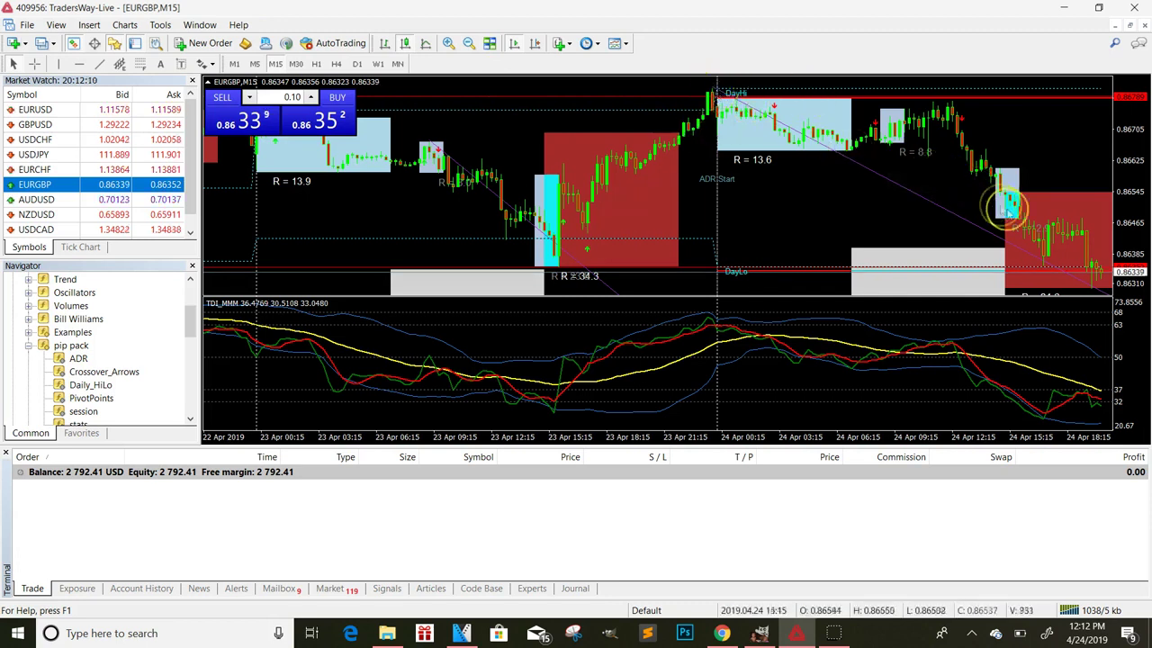
pyautogui.click(448, 43)
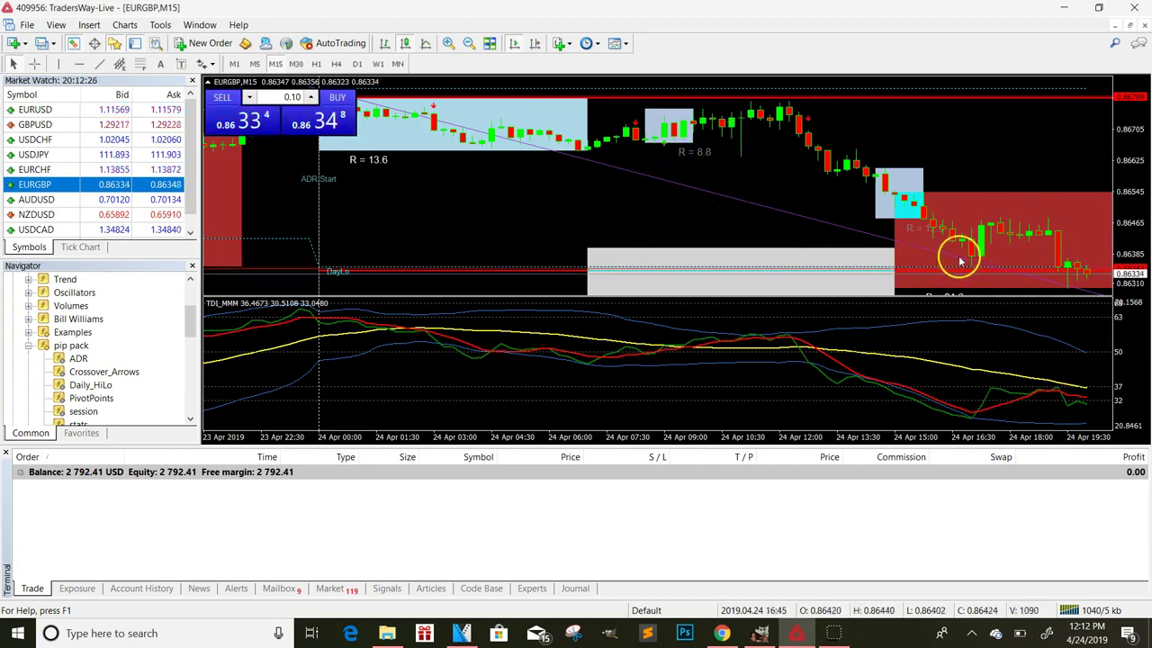
pyautogui.click(448, 43)
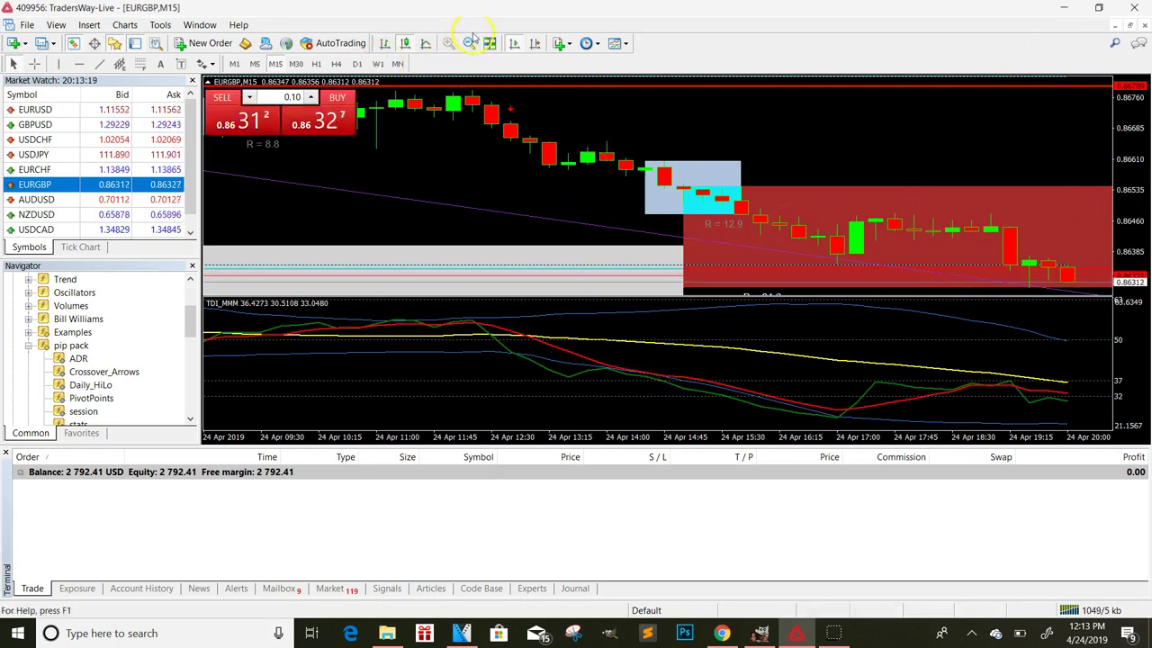
# Step: Zoom out twice to about two days of EURGBP and delete a drawn trendline
pyautogui.click(469, 43)
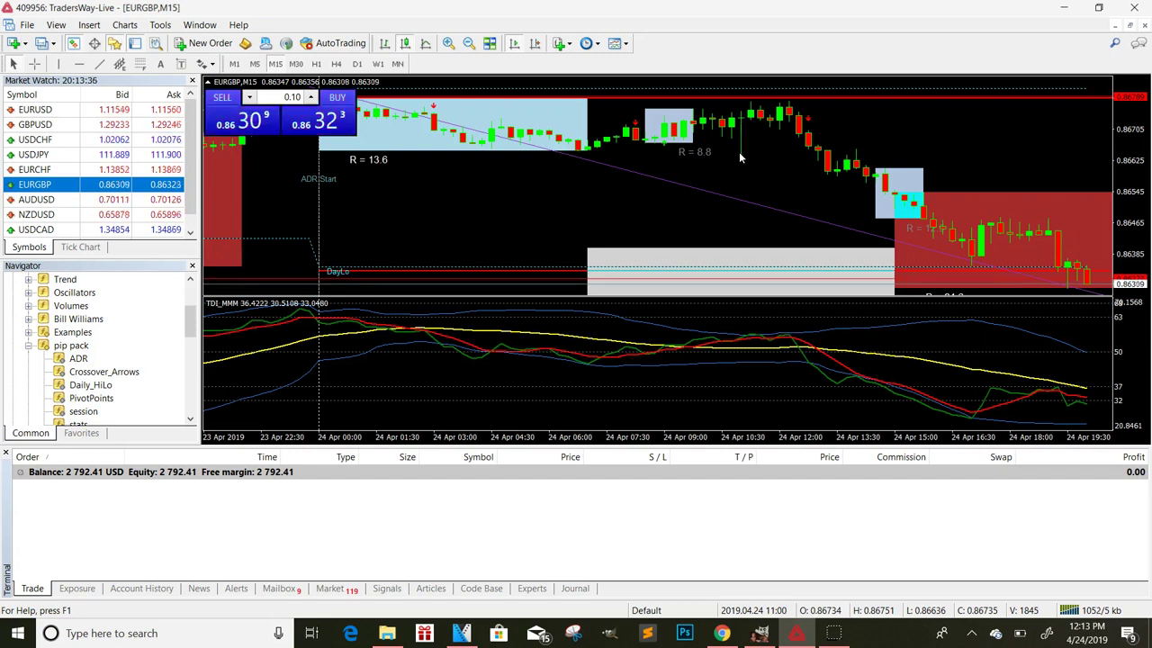
pyautogui.click(468, 43)
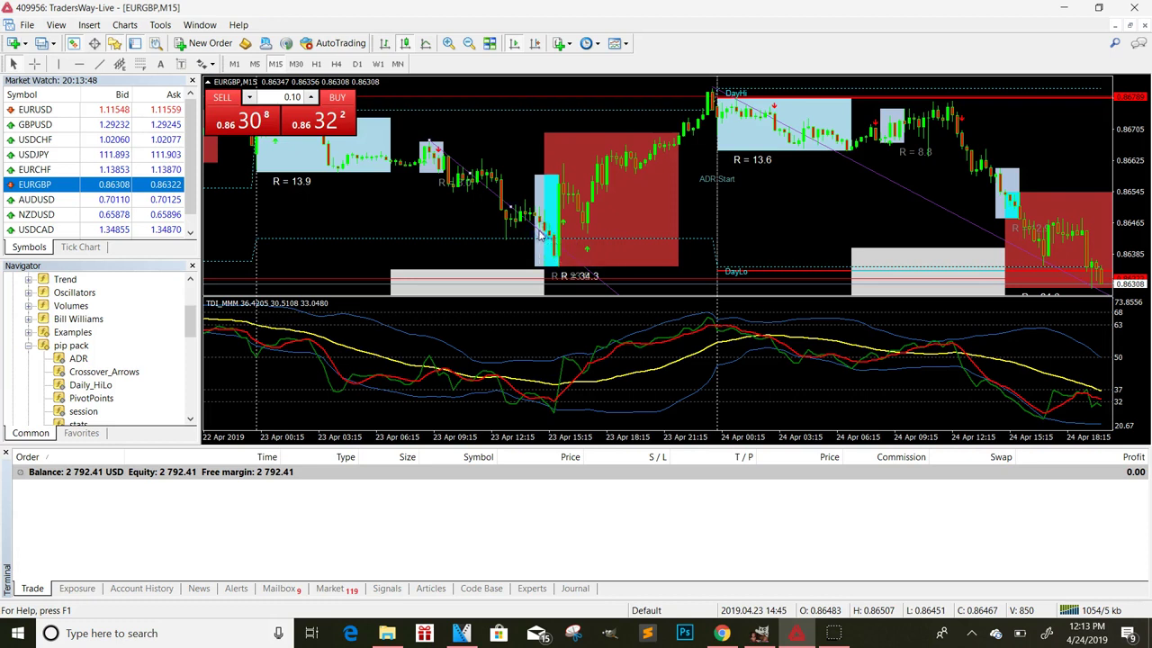
pyautogui.rightClick(541, 236)
pyautogui.click(594, 275)
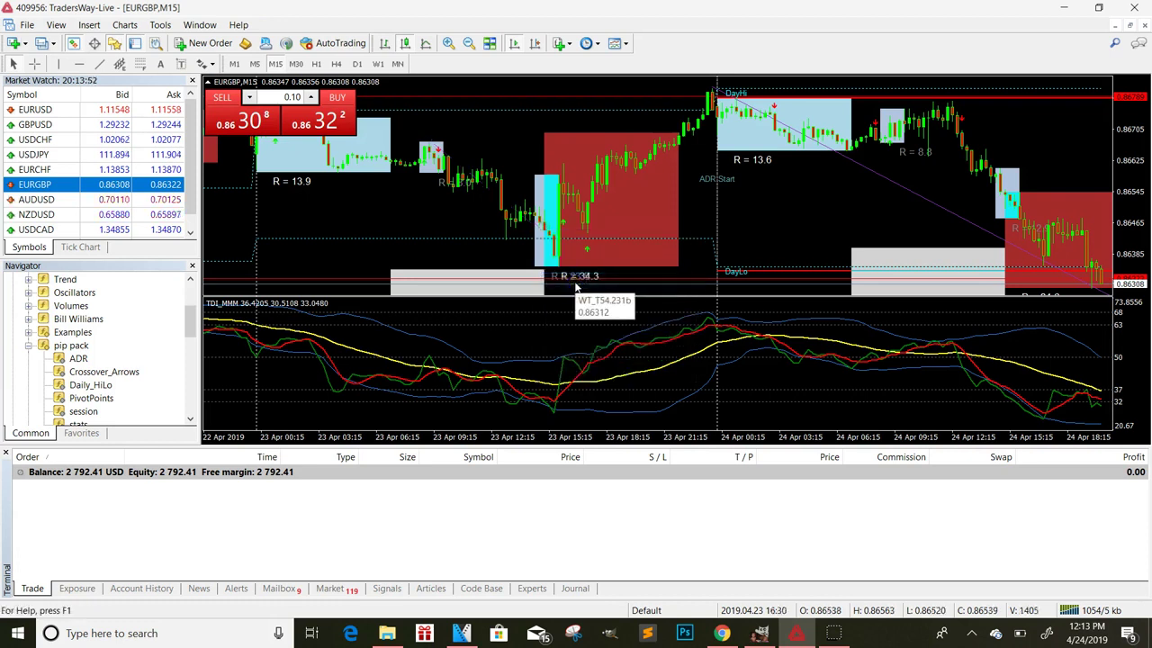